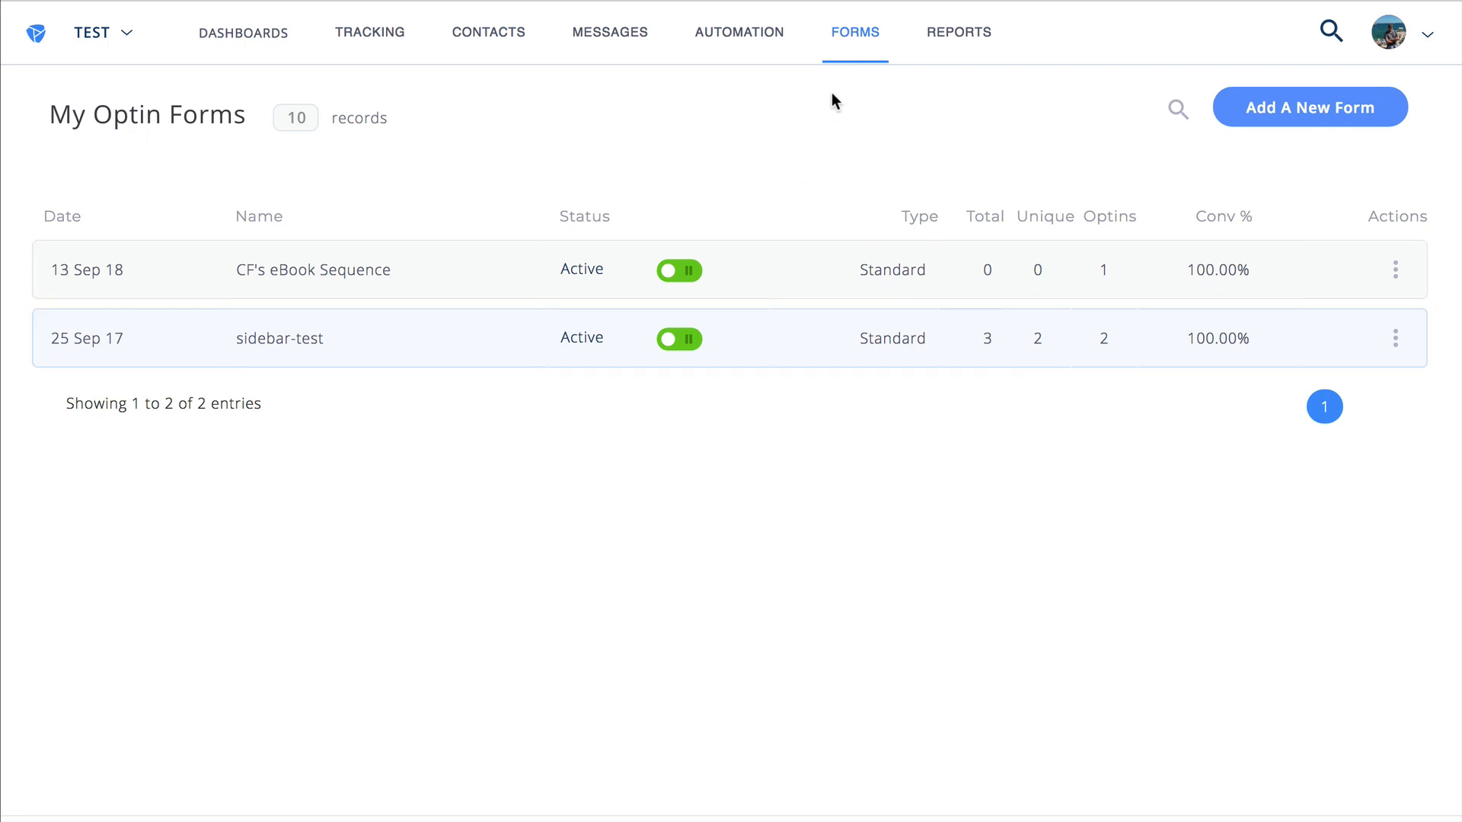
# - Start a new optin form from the 3rd Party Form Code template
pyautogui.moveTo(855, 39)
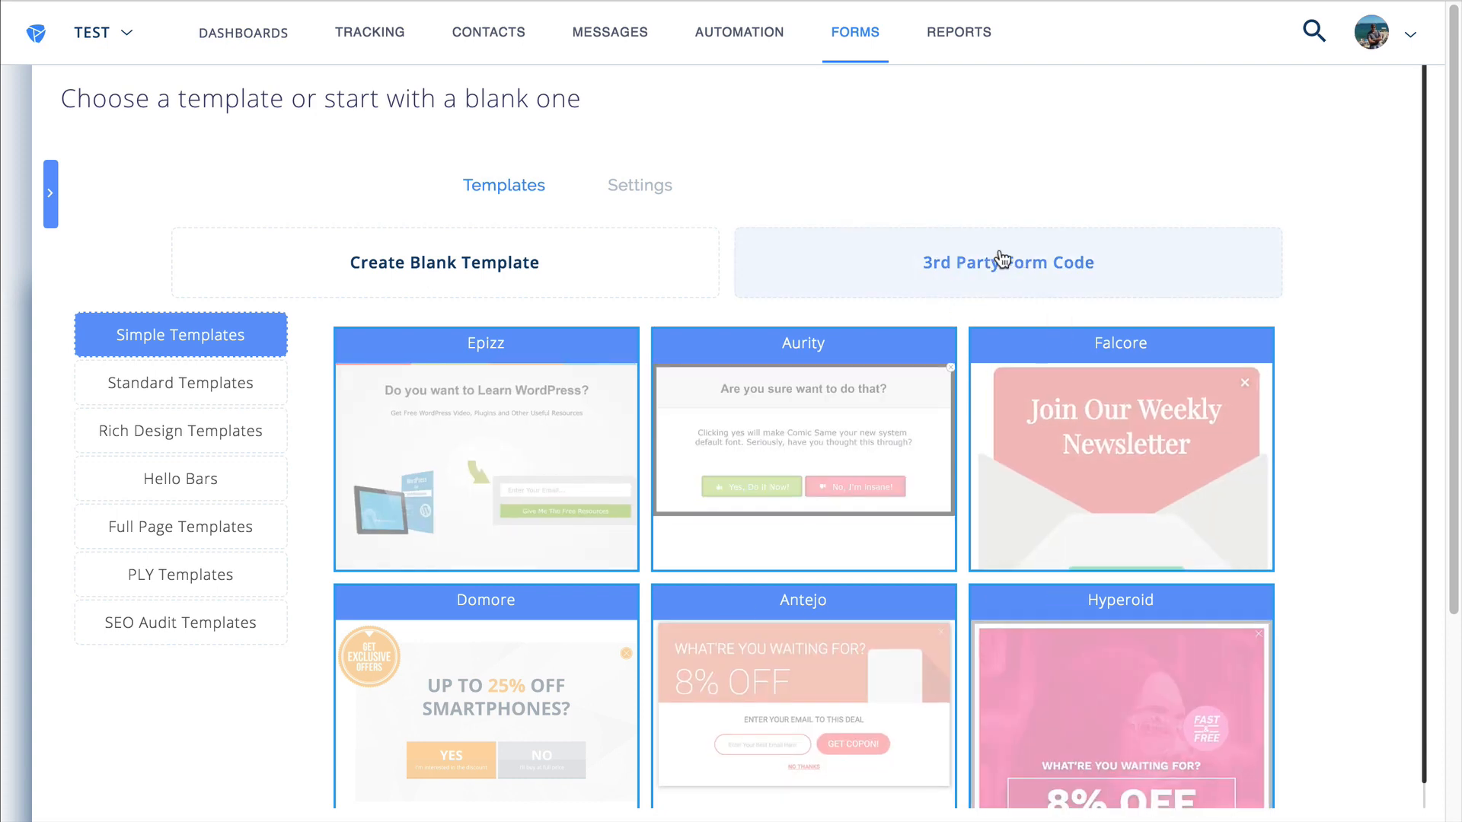
pyautogui.click(1003, 278)
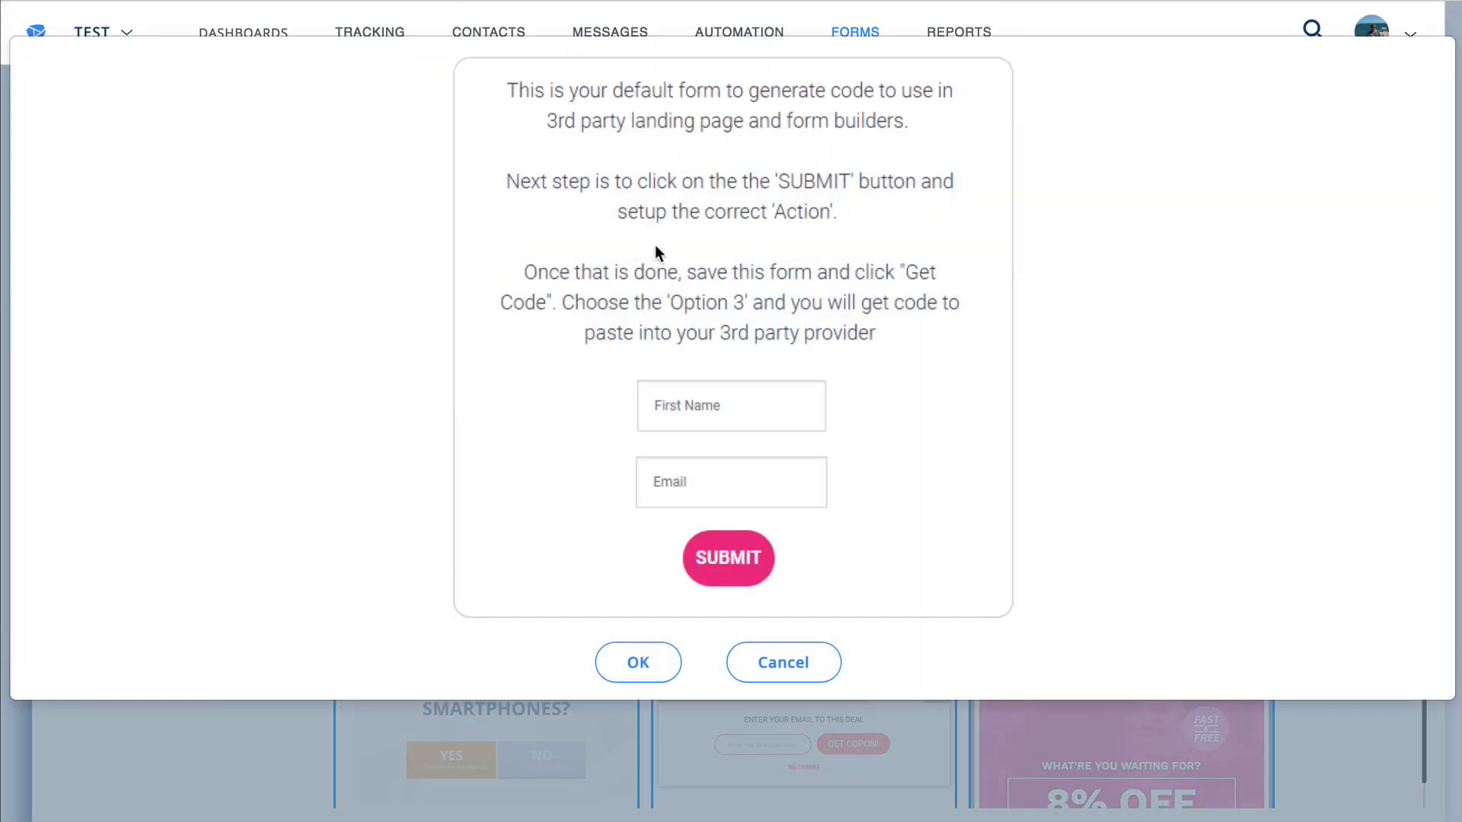
pyautogui.click(639, 667)
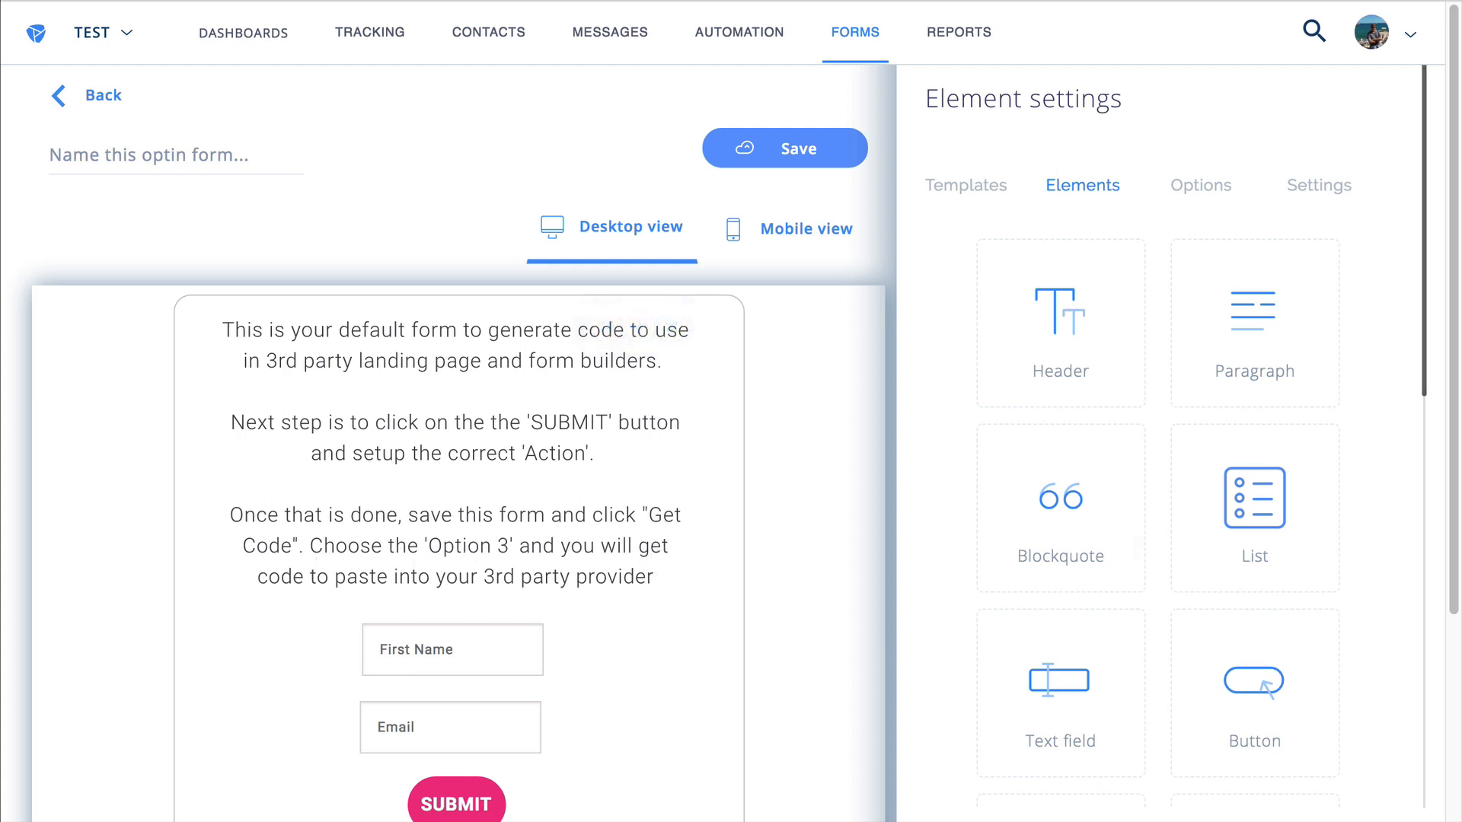
# - Open the SUBMIT button's action options and assign the tag testtag1 to contacts who submit the form
pyautogui.scroll(-1, 1454, 378)
pyautogui.moveTo(430, 729)
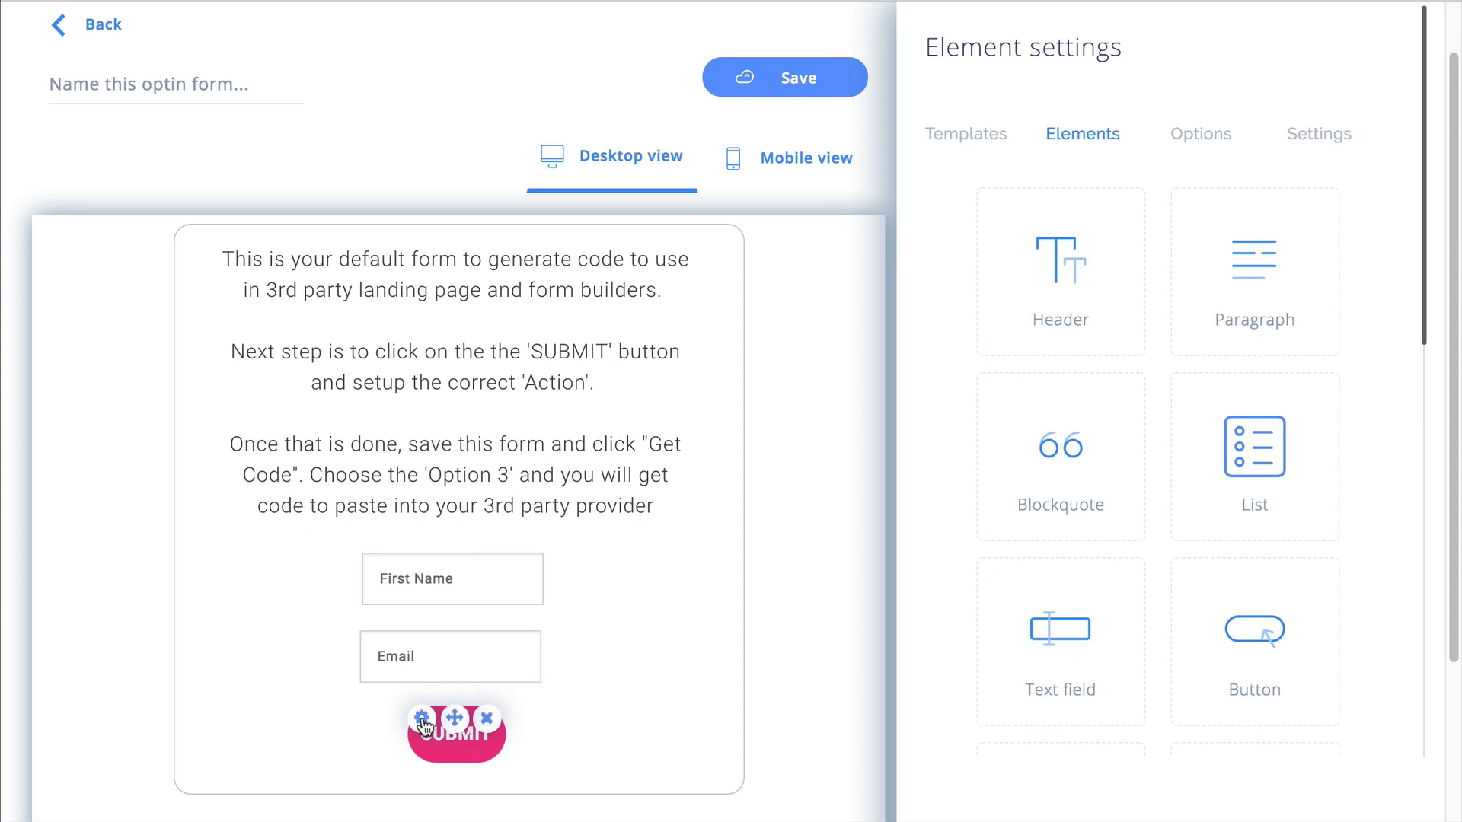
pyautogui.click(422, 719)
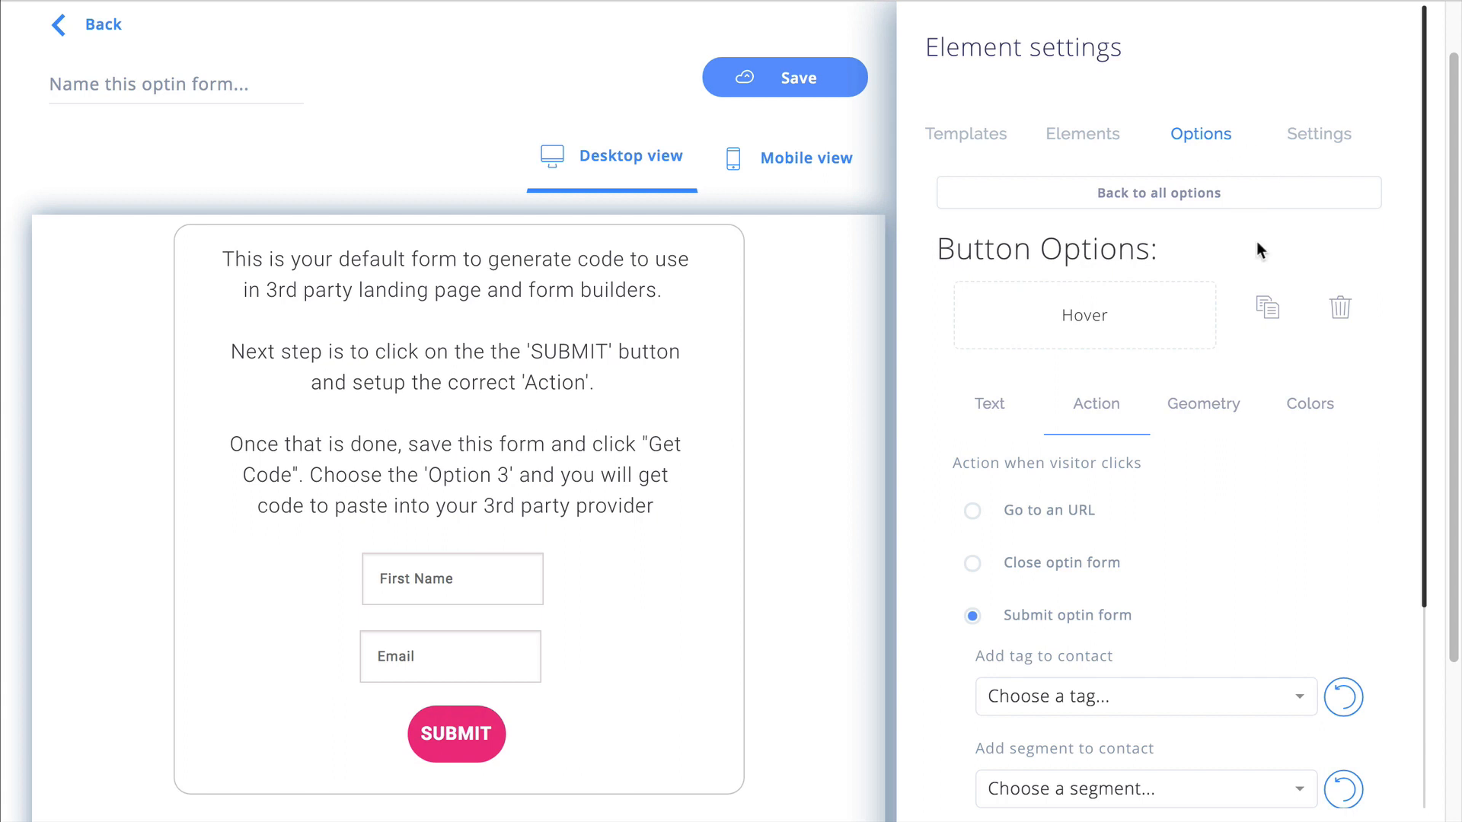
pyautogui.moveTo(1420, 391); pyautogui.dragTo(1421, 502)
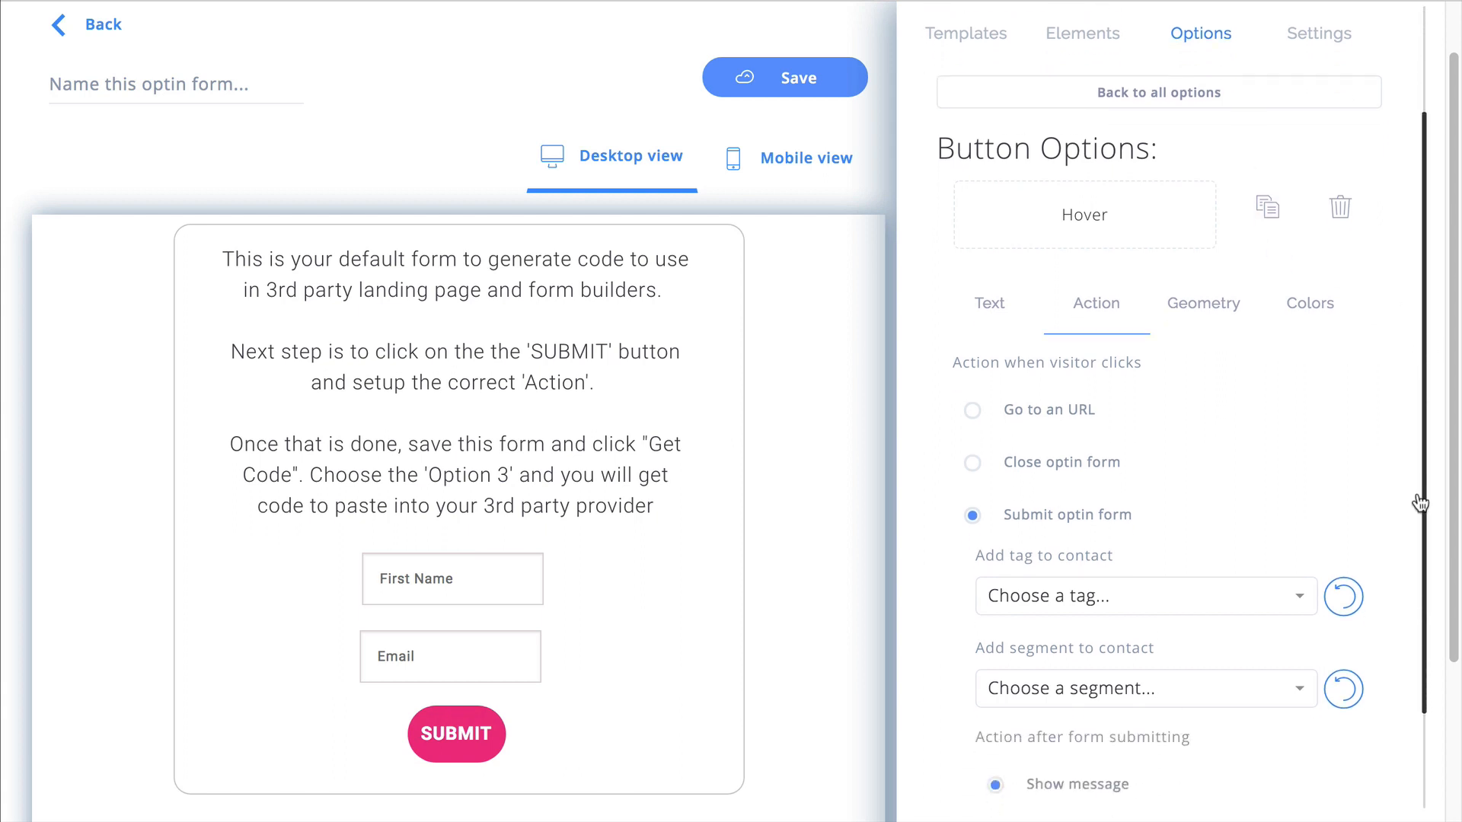
pyautogui.scroll(-3, 1409, 561)
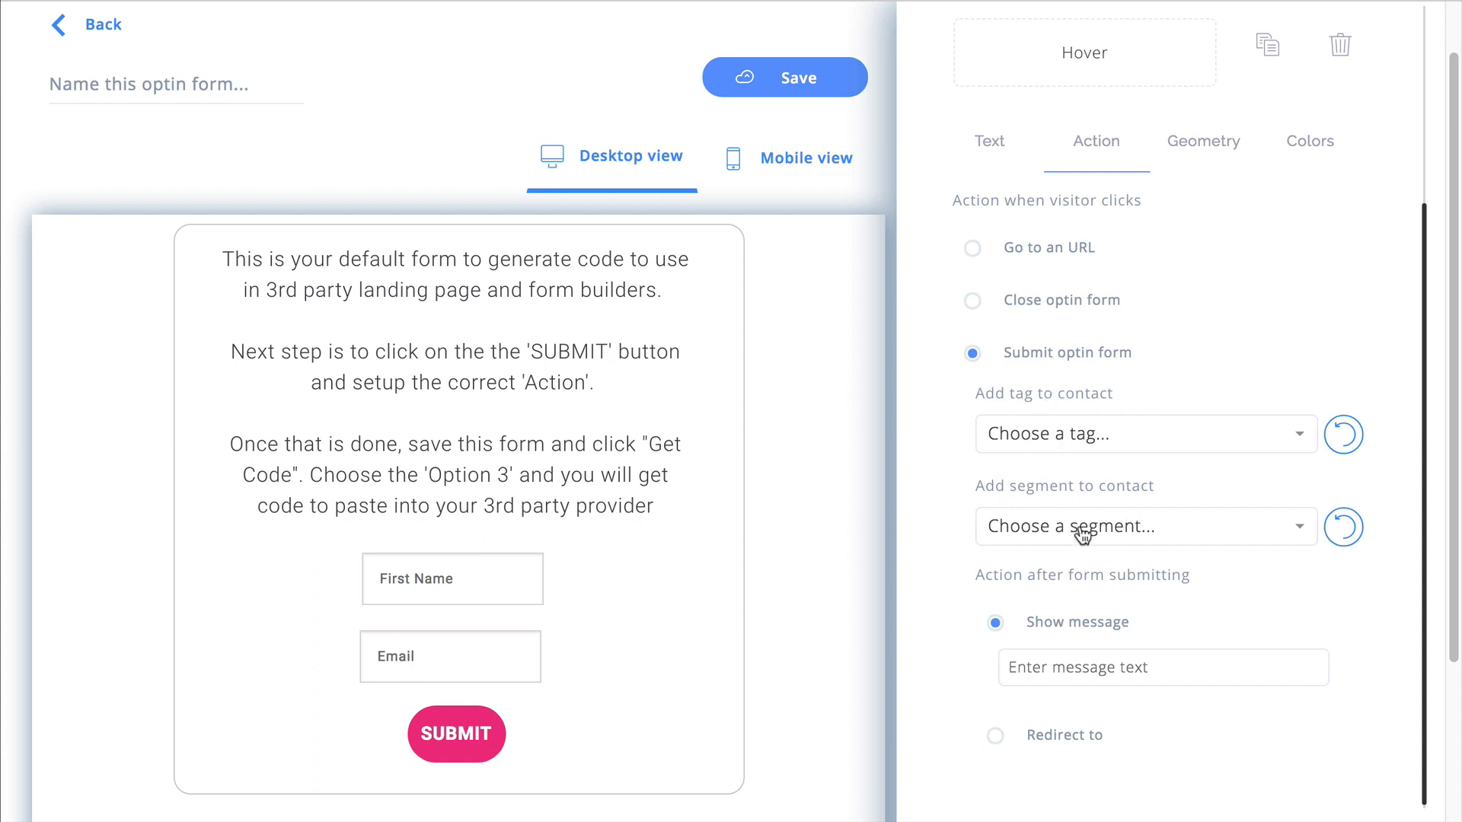
pyautogui.click(1146, 447)
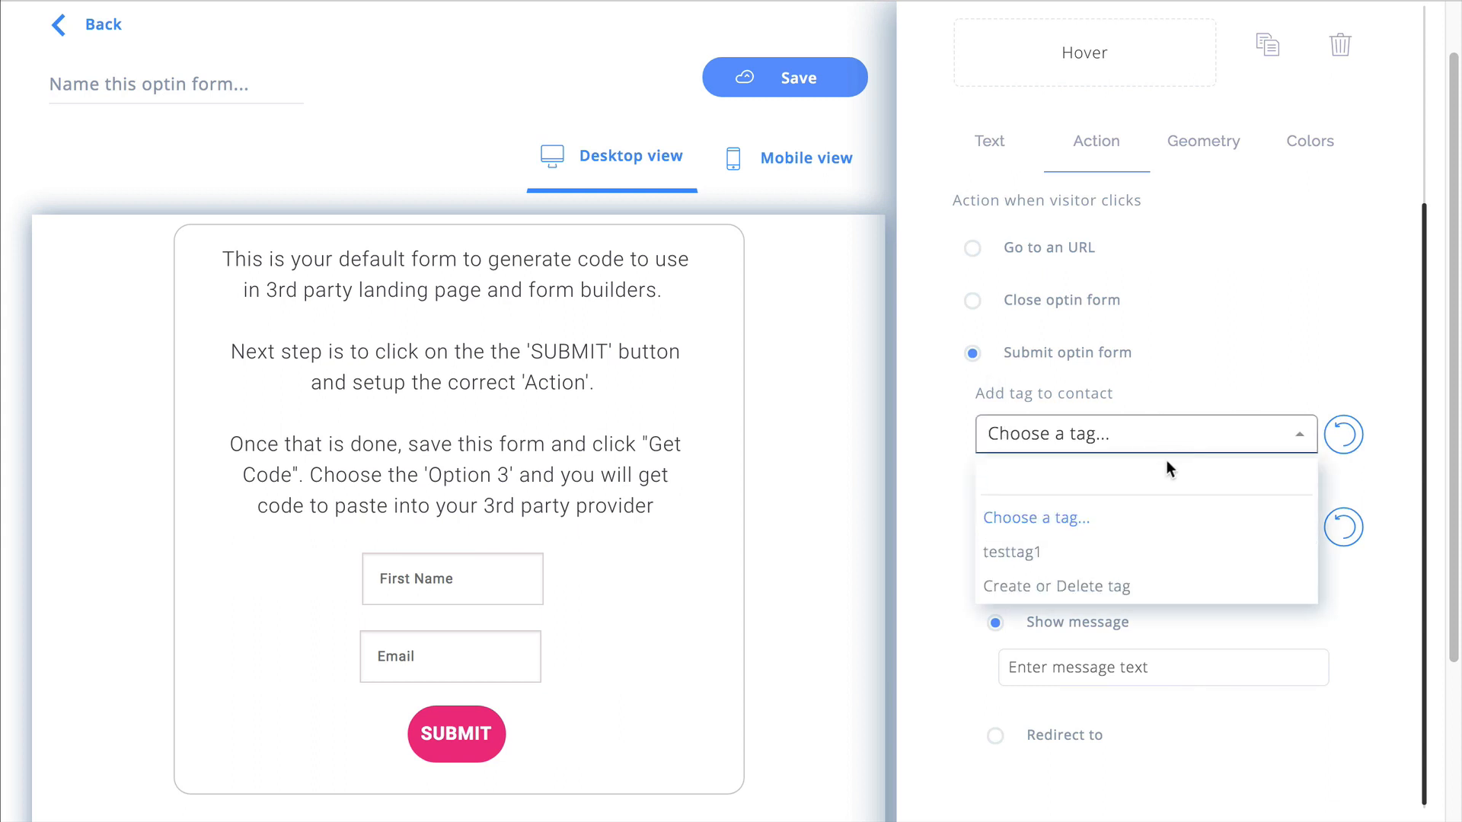
pyautogui.click(1027, 552)
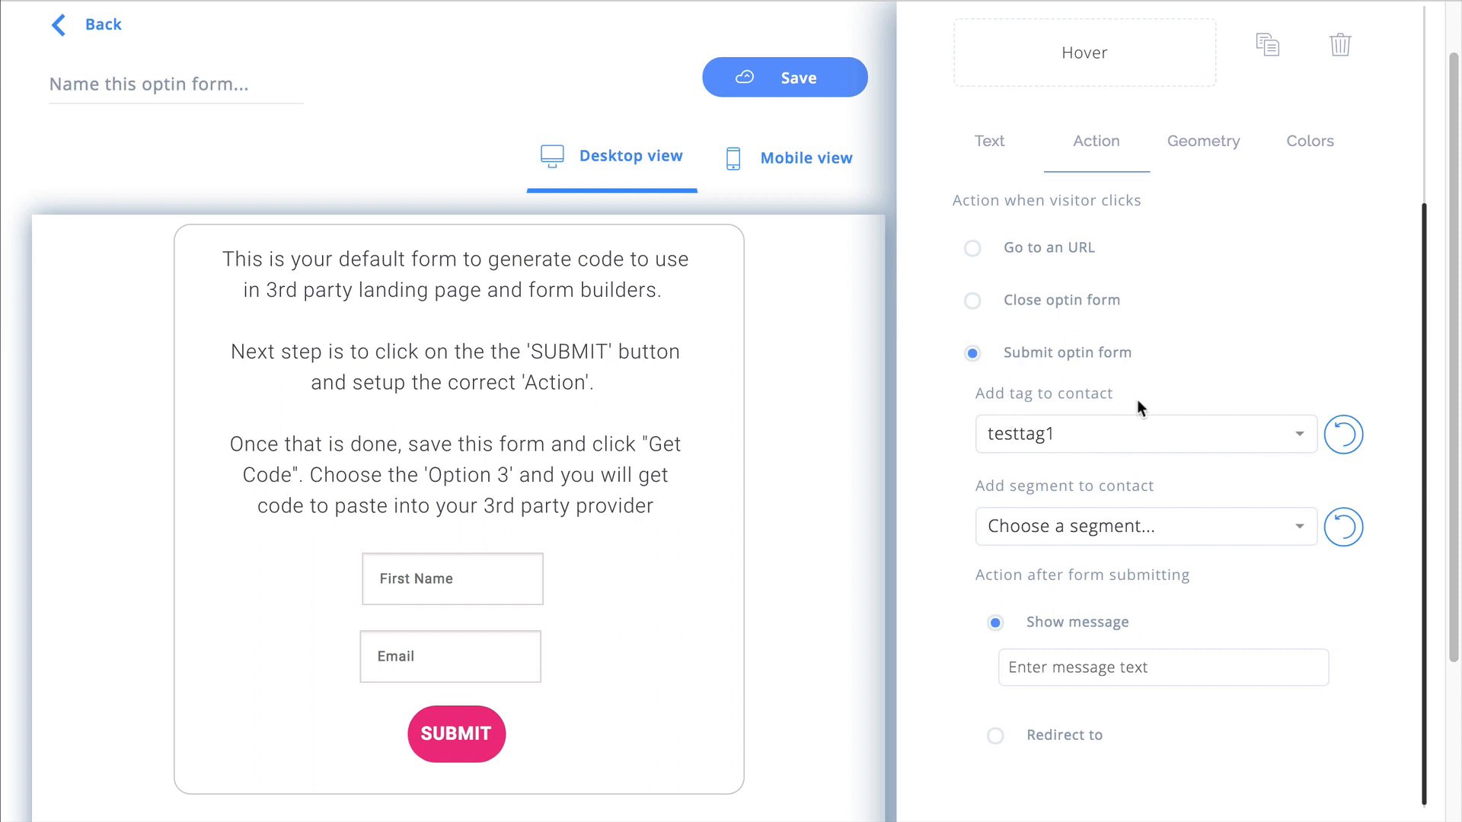
# - Set the SUBMIT button's action after form submitting to Redirect to, keeping the chosen tag
pyautogui.click(1136, 444)
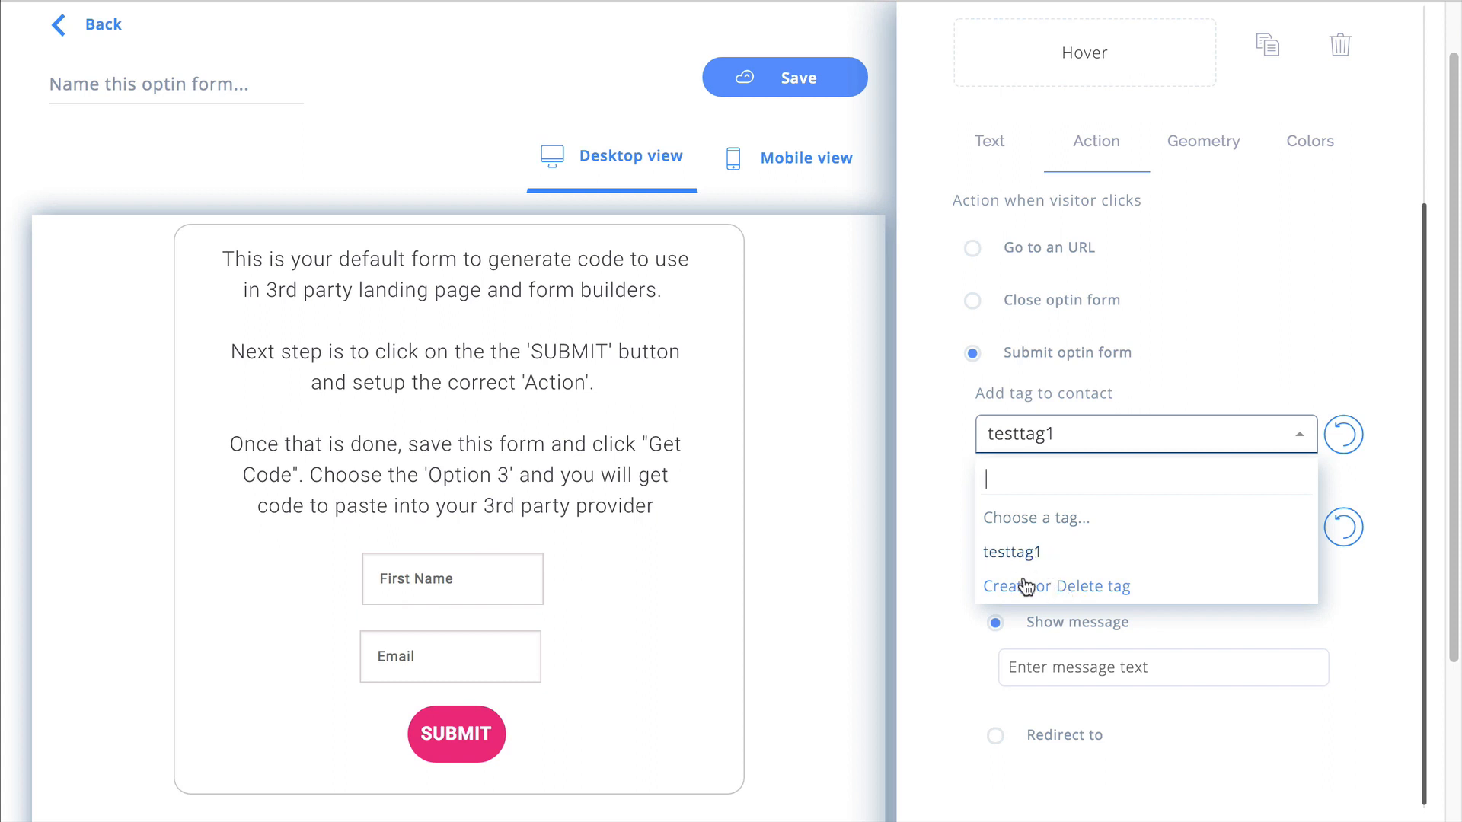
pyautogui.click(941, 470)
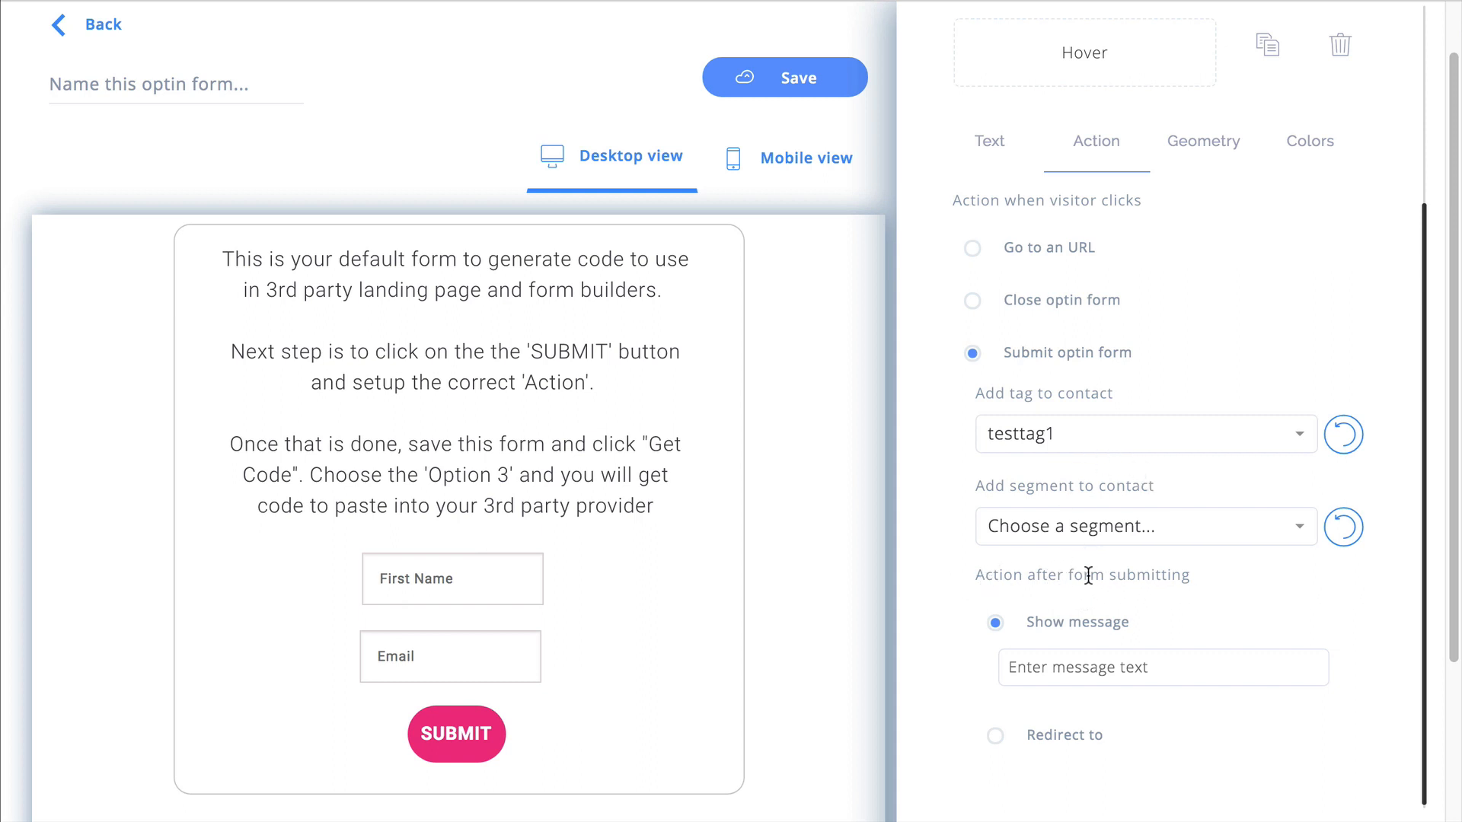
pyautogui.click(994, 738)
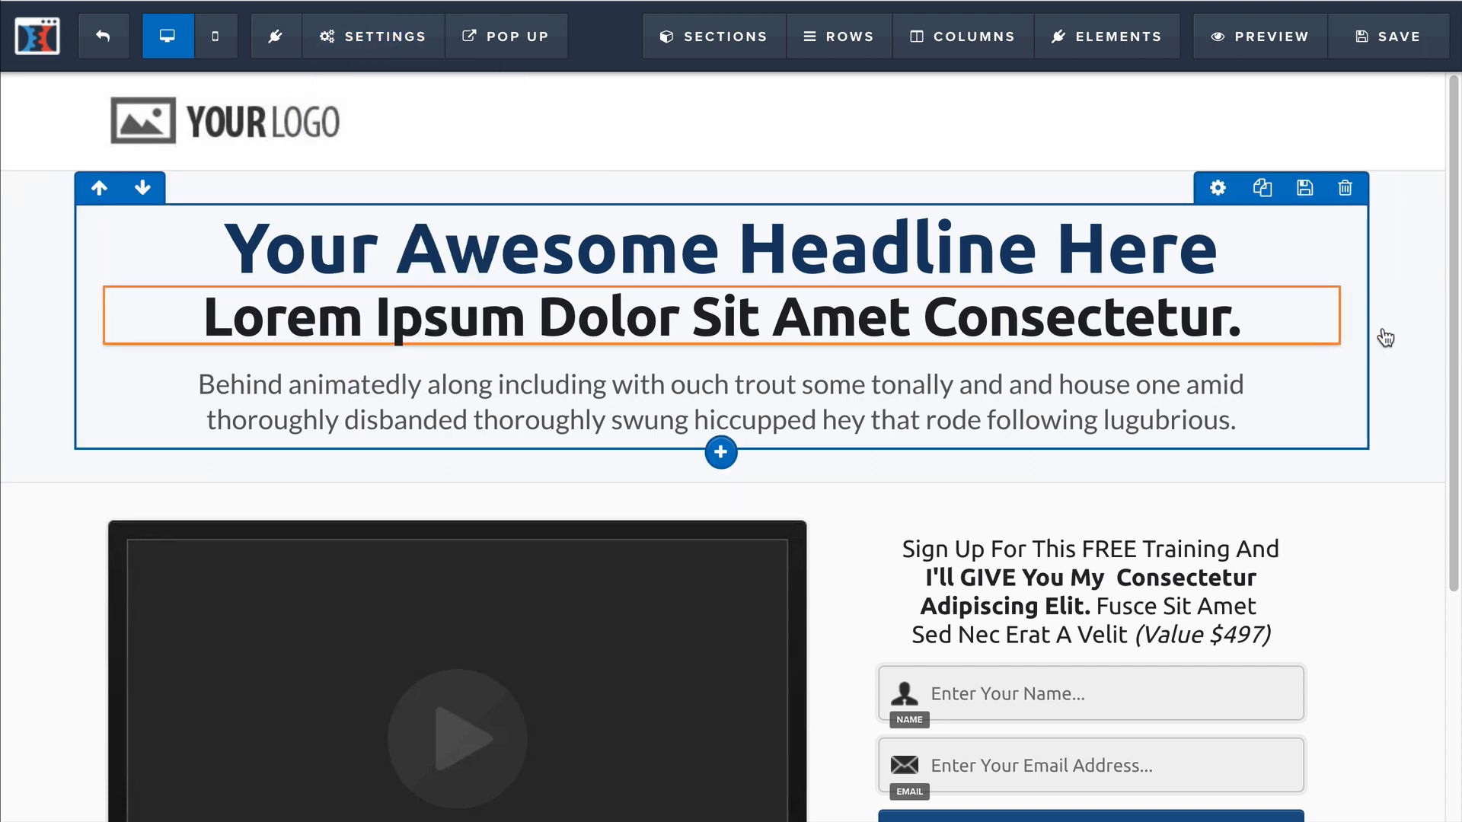
# - Switch to the landing page in the ClickFunnels editor, review its layout and open its email integration settings
pyautogui.scroll(-6, 1439, 145)
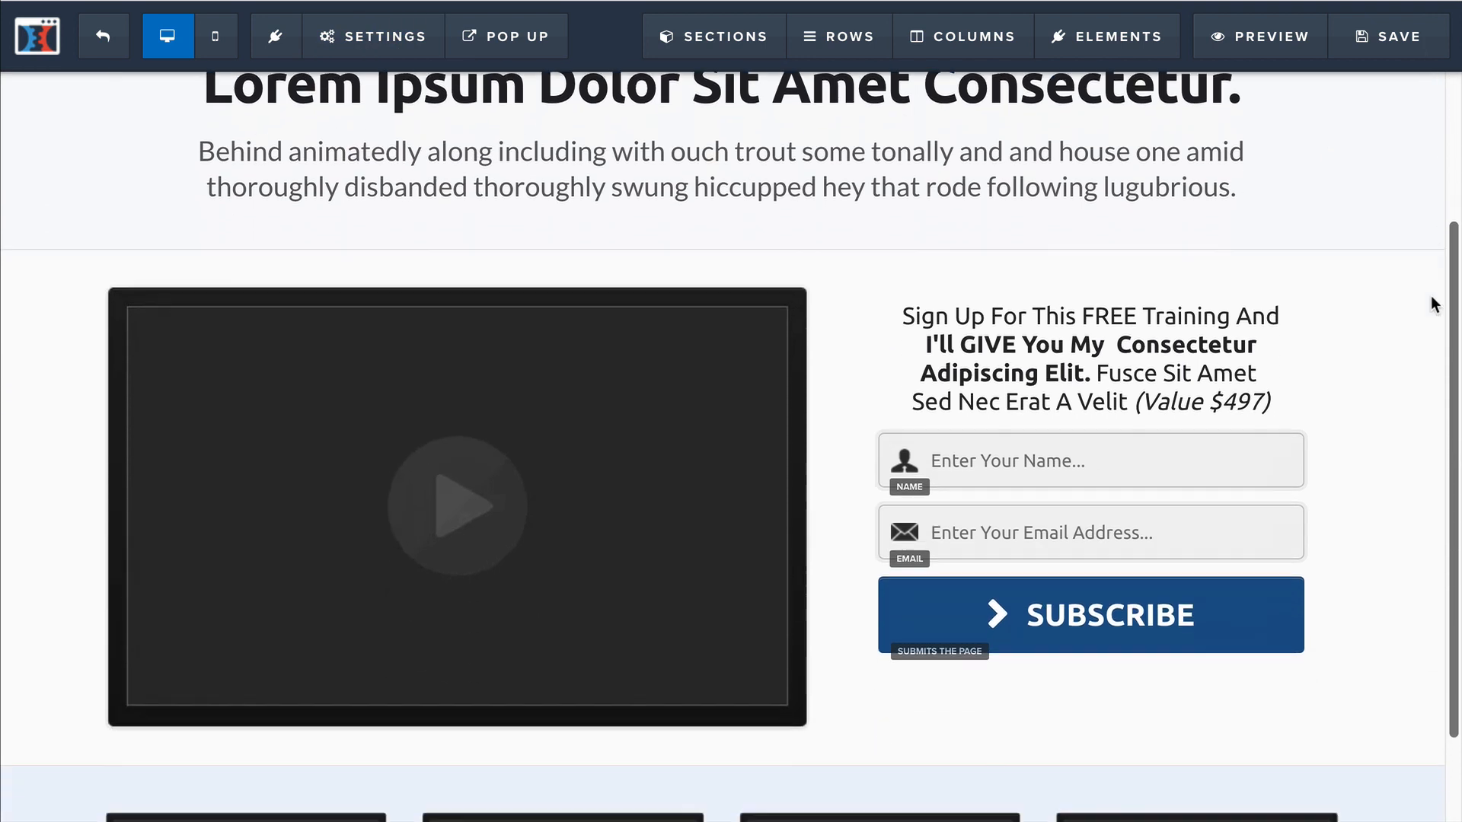
pyautogui.scroll(7, 1413, 305)
pyautogui.scroll(-6, 1398, 381)
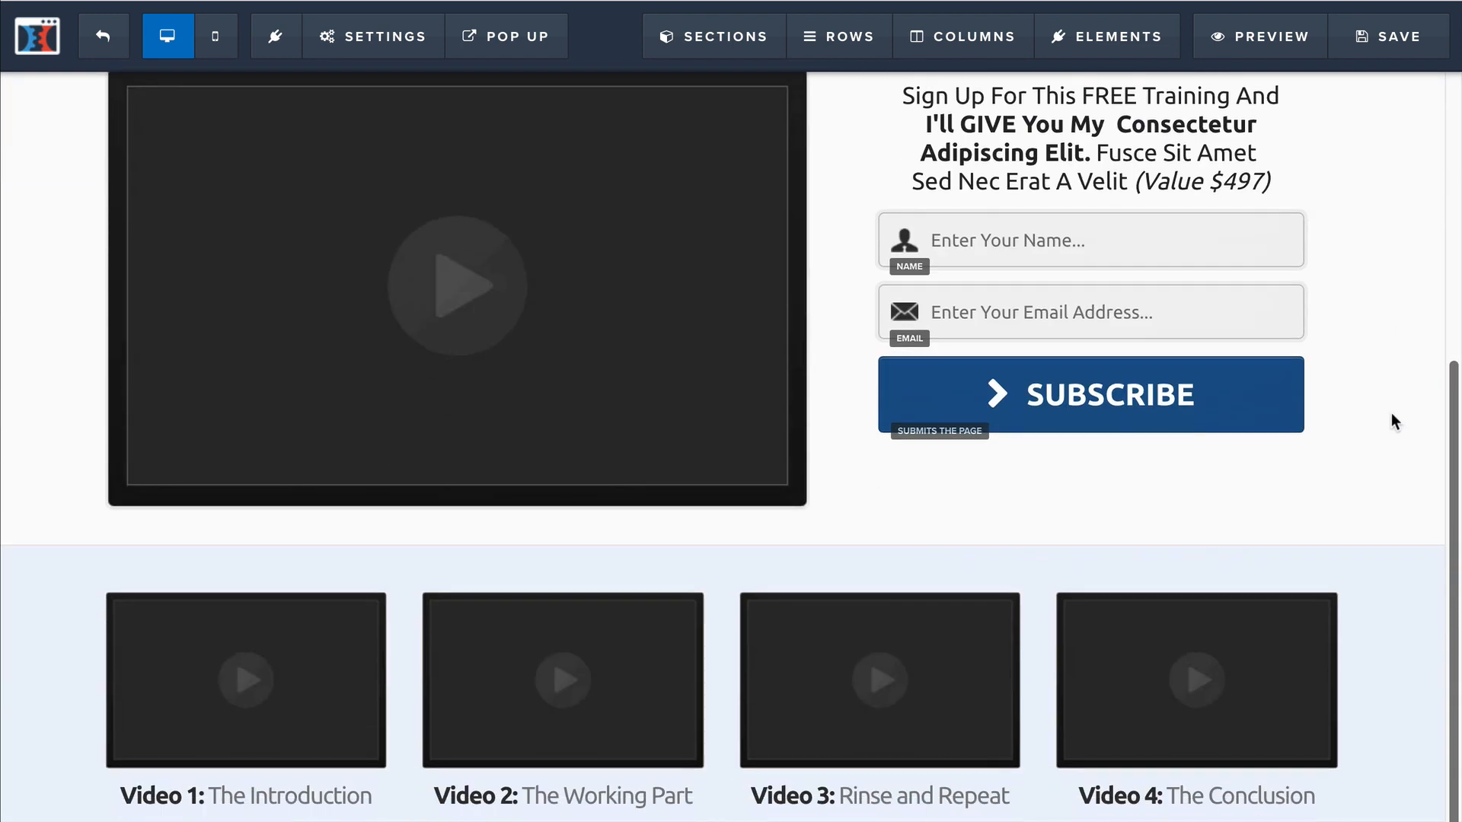
pyautogui.scroll(2, 1396, 365)
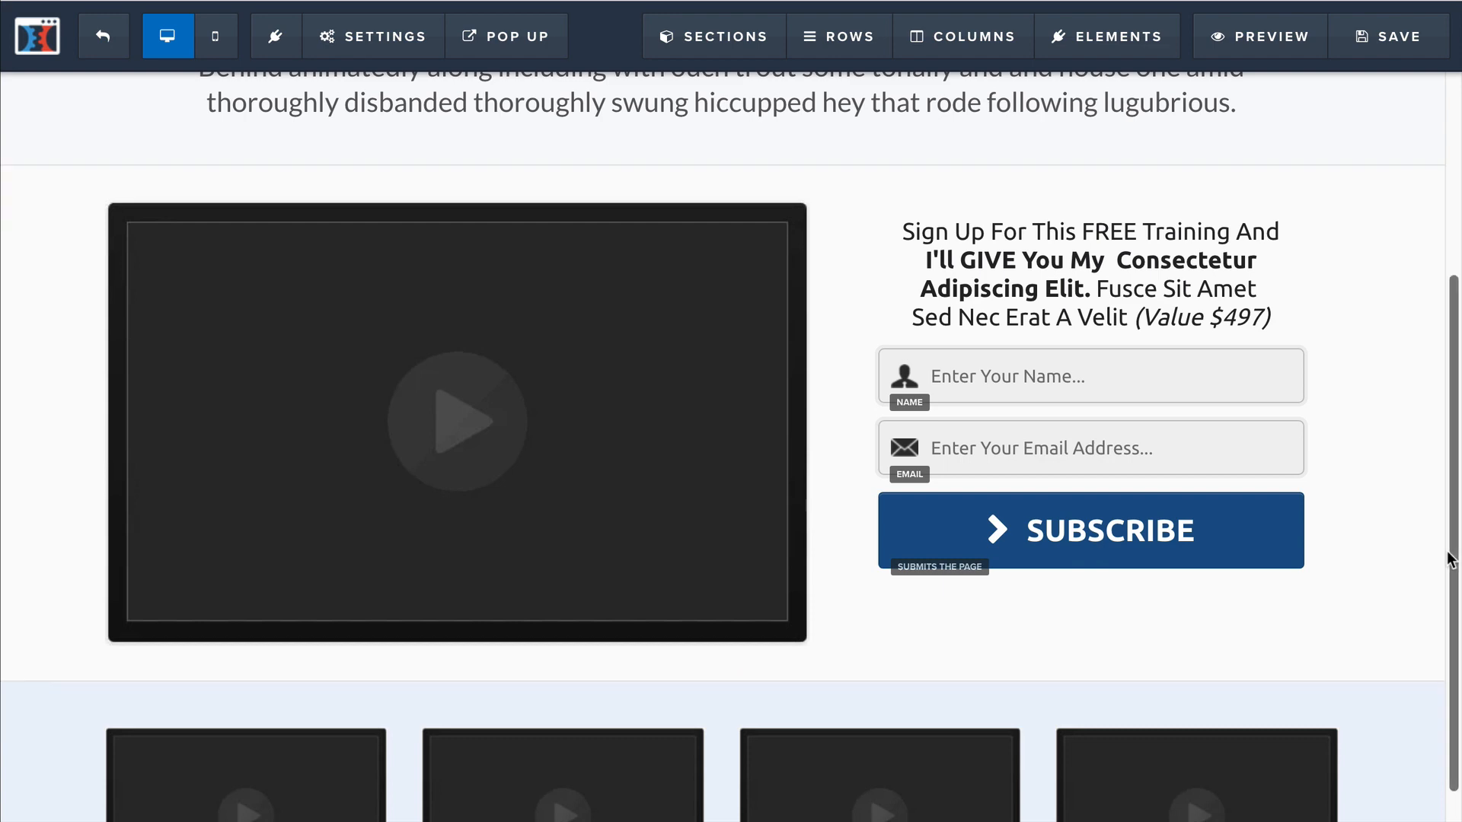
pyautogui.moveTo(1451, 547); pyautogui.dragTo(1454, 330)
pyautogui.click(376, 37)
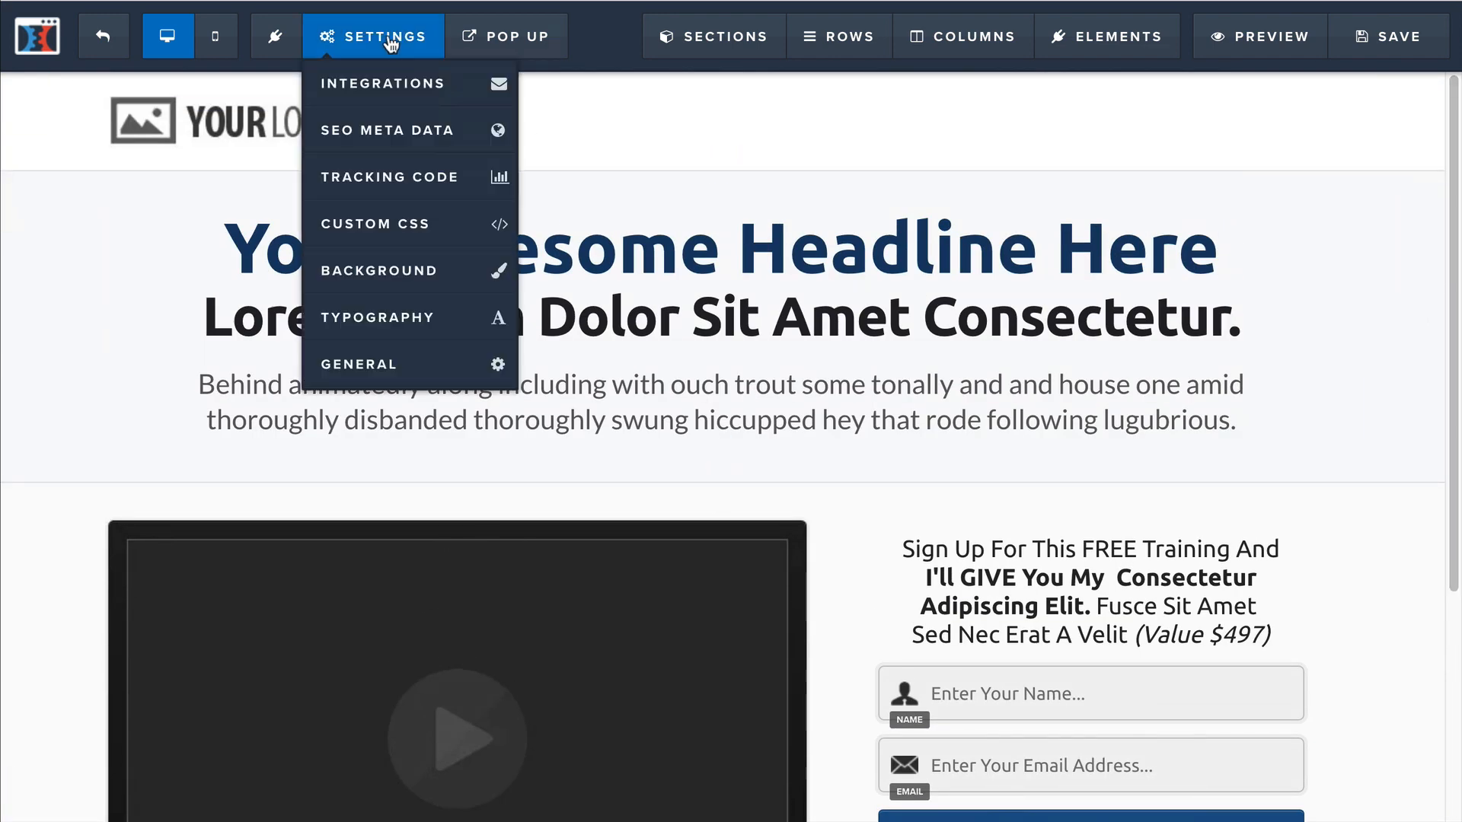
pyautogui.click(371, 96)
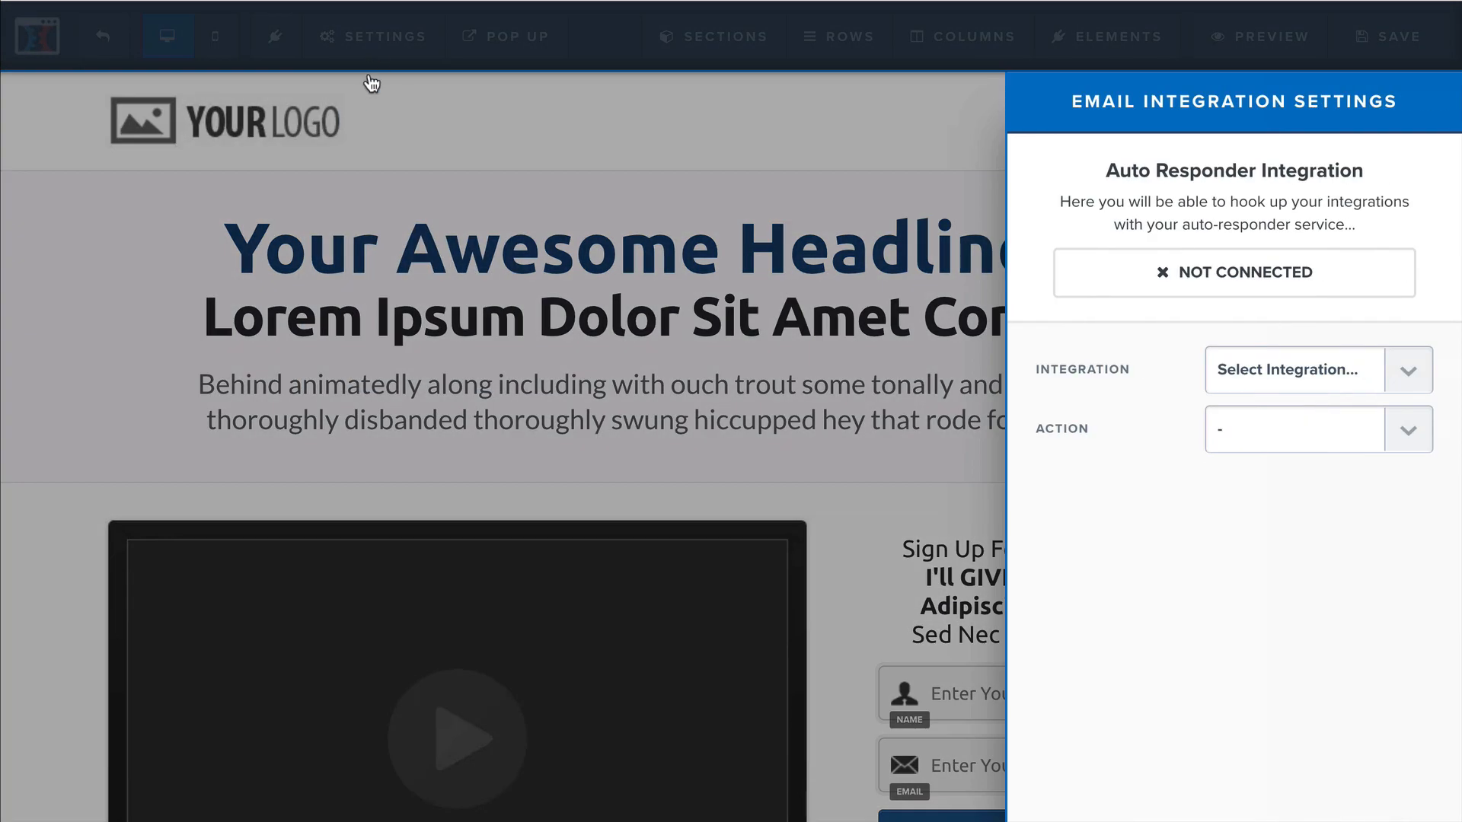
# - Set the page's integration to HTML (Html Form) and its action to integrate an existing form
pyautogui.click(1412, 370)
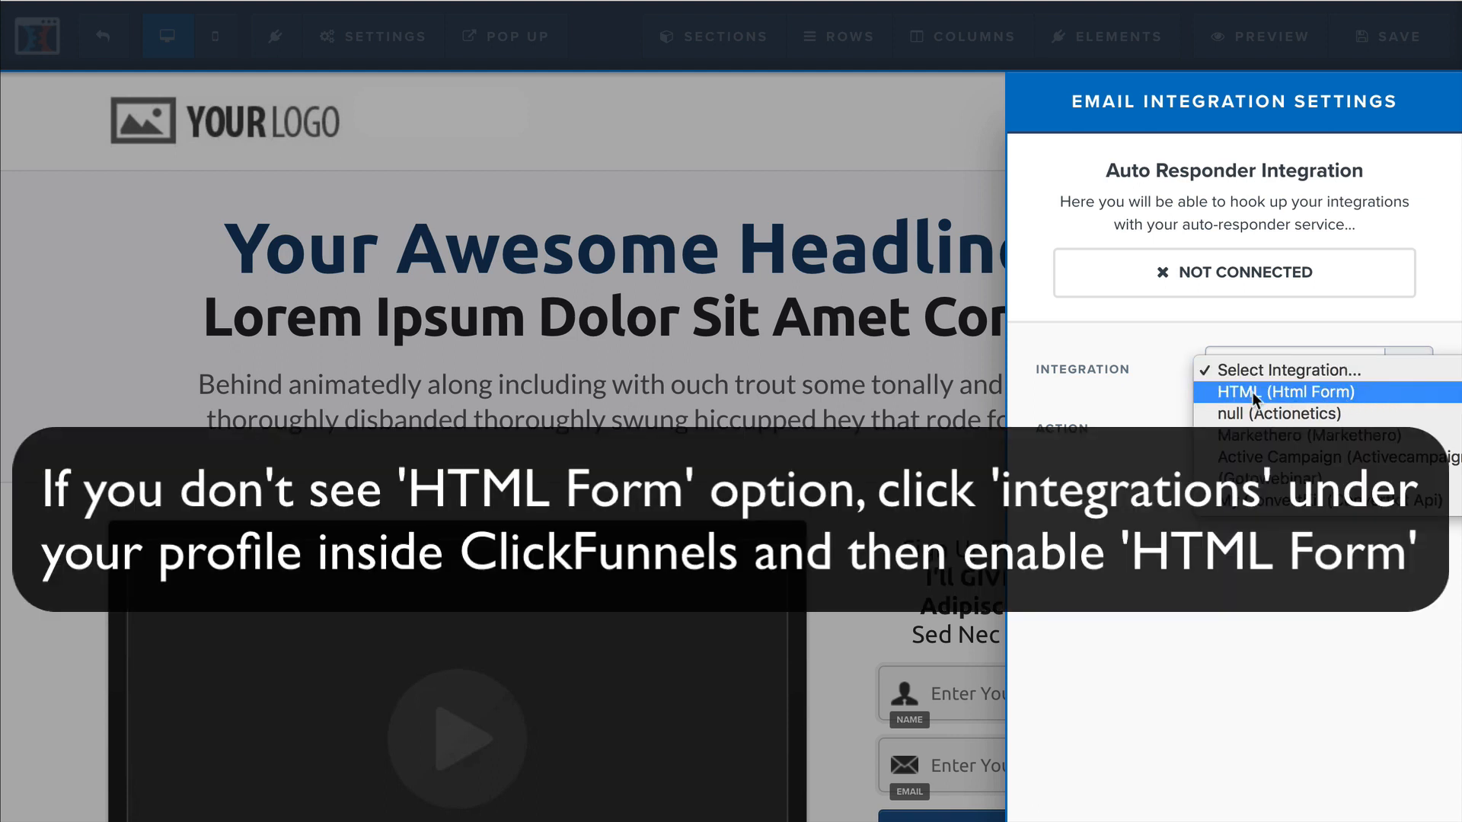
pyautogui.click(1252, 391)
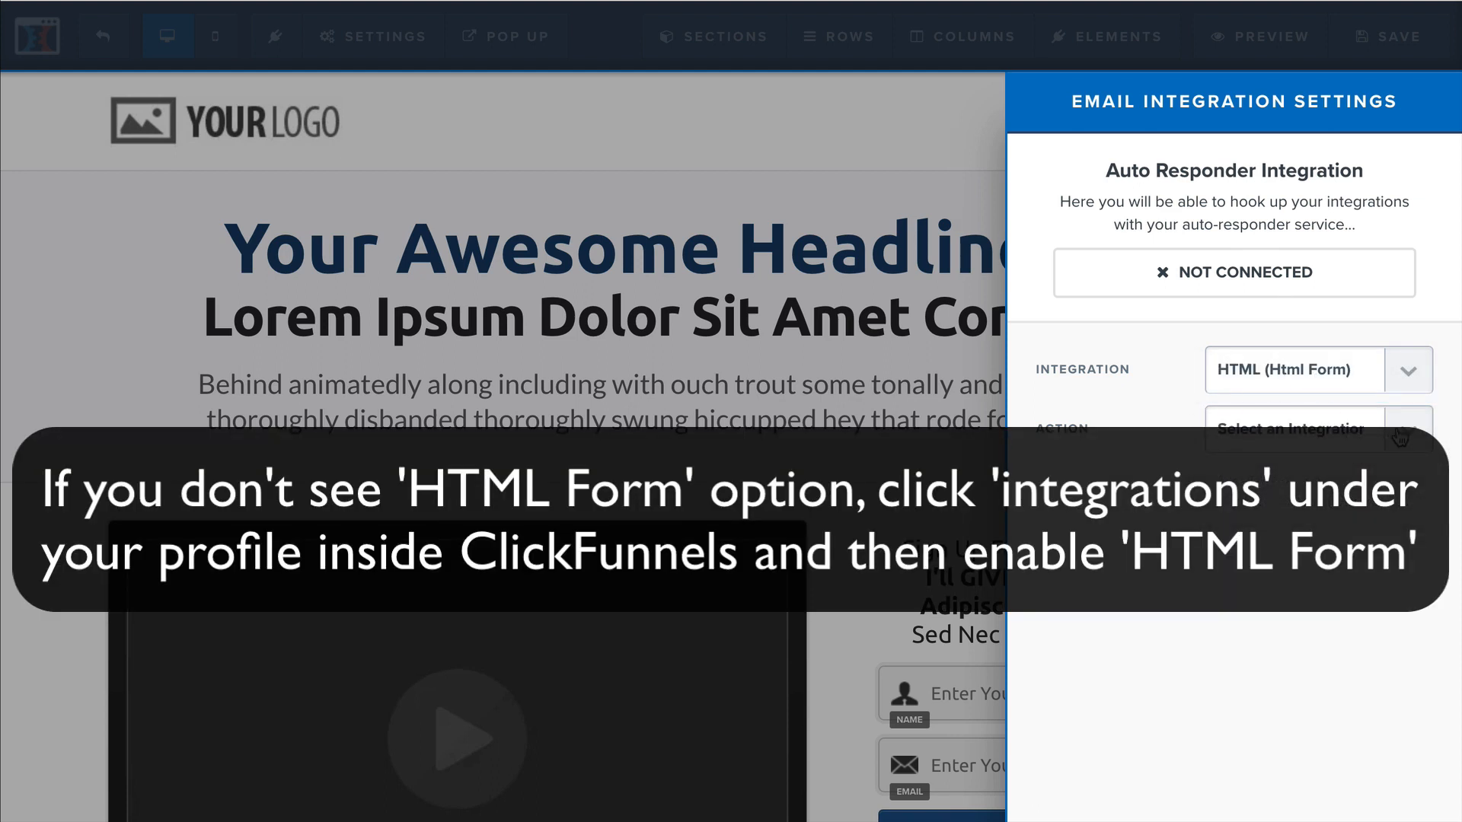
pyautogui.click(1400, 437)
pyautogui.click(1308, 449)
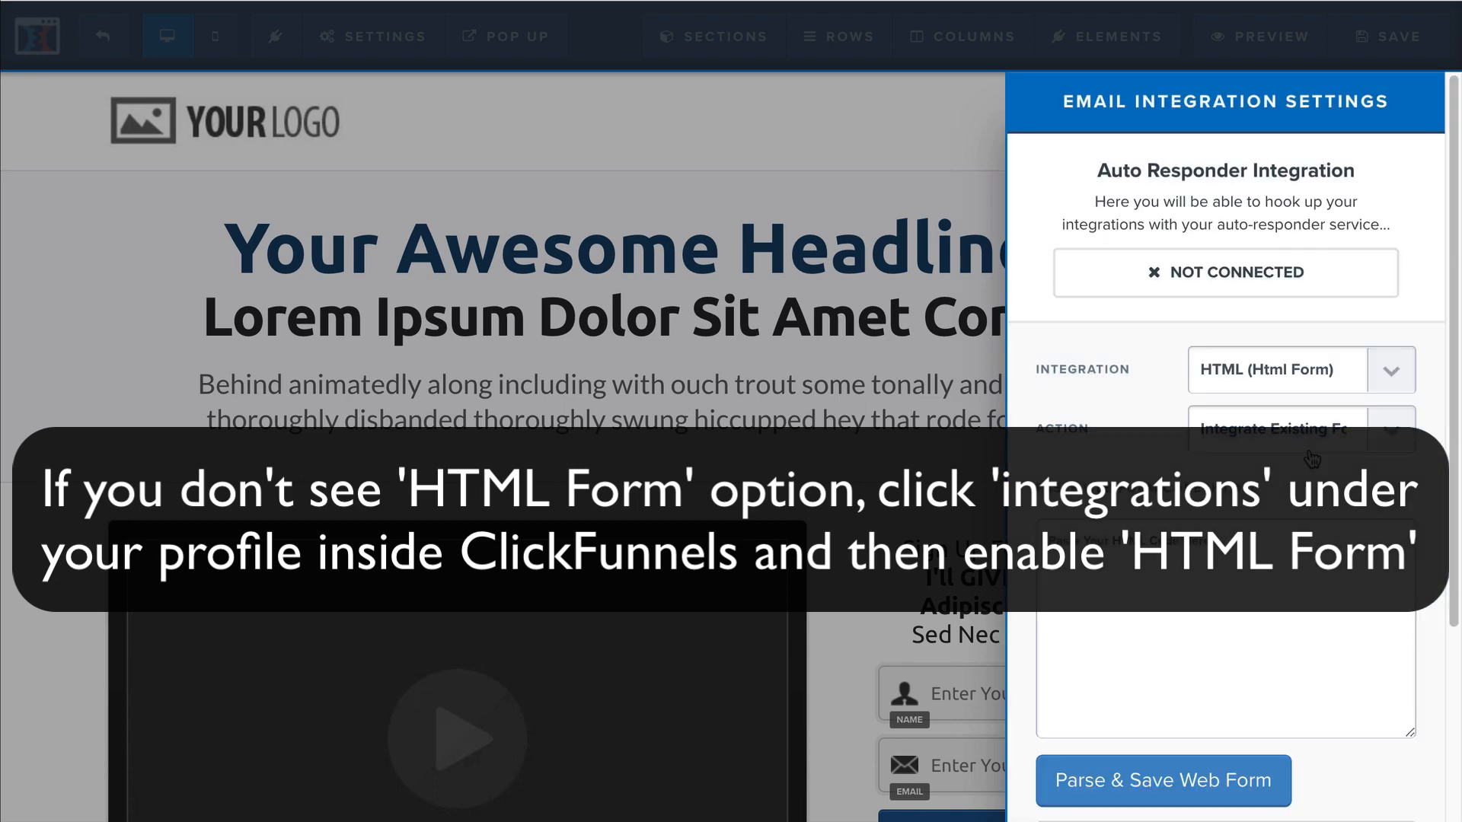
# - Find the section on manually setting the redirect URL and copy the URL of the funnel's next page
pyautogui.scroll(-3, 1438, 589)
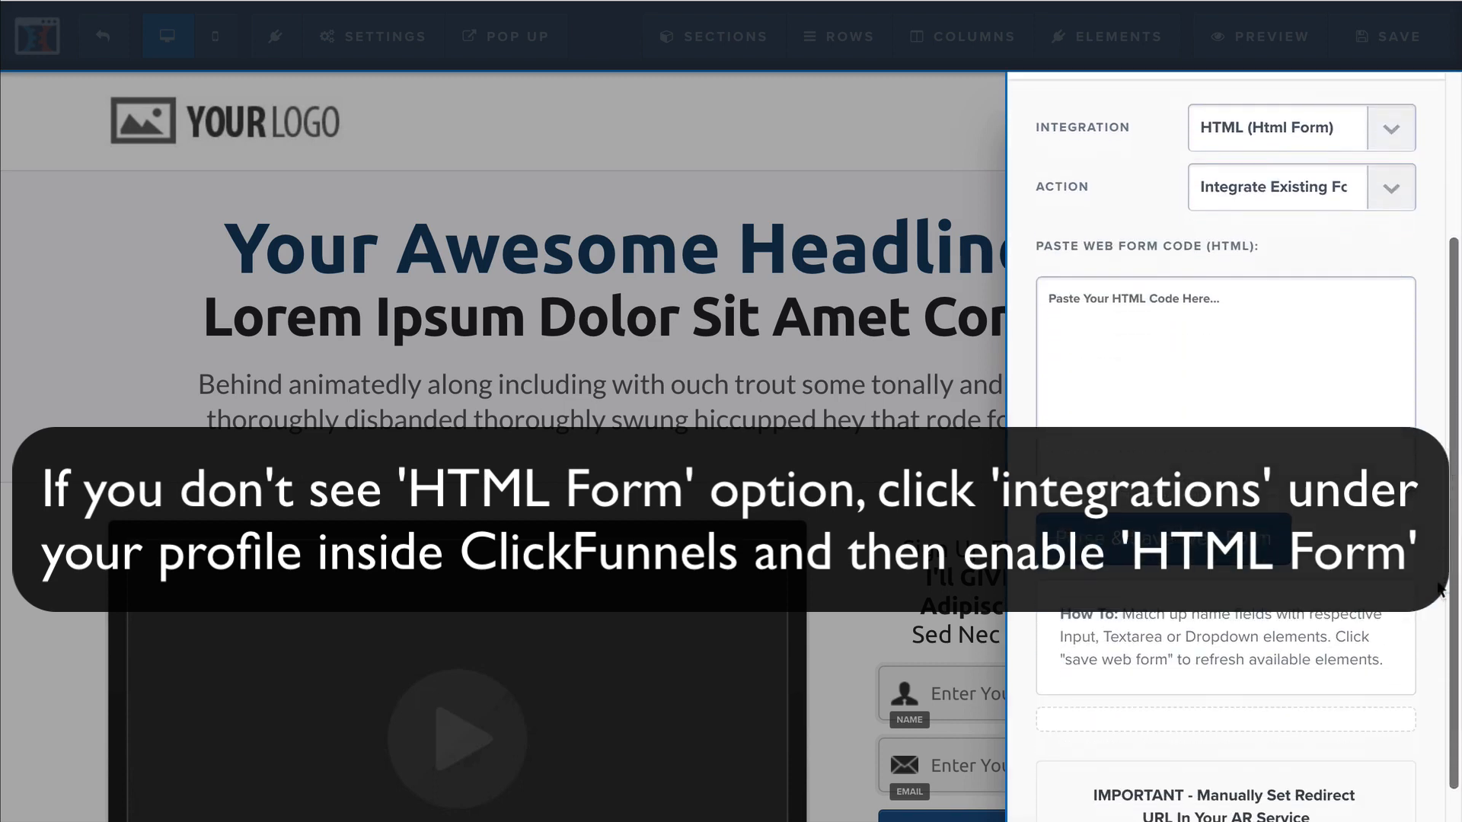
pyautogui.scroll(-3, 1439, 588)
pyautogui.scroll(1, 1437, 588)
pyautogui.scroll(-1, 1444, 769)
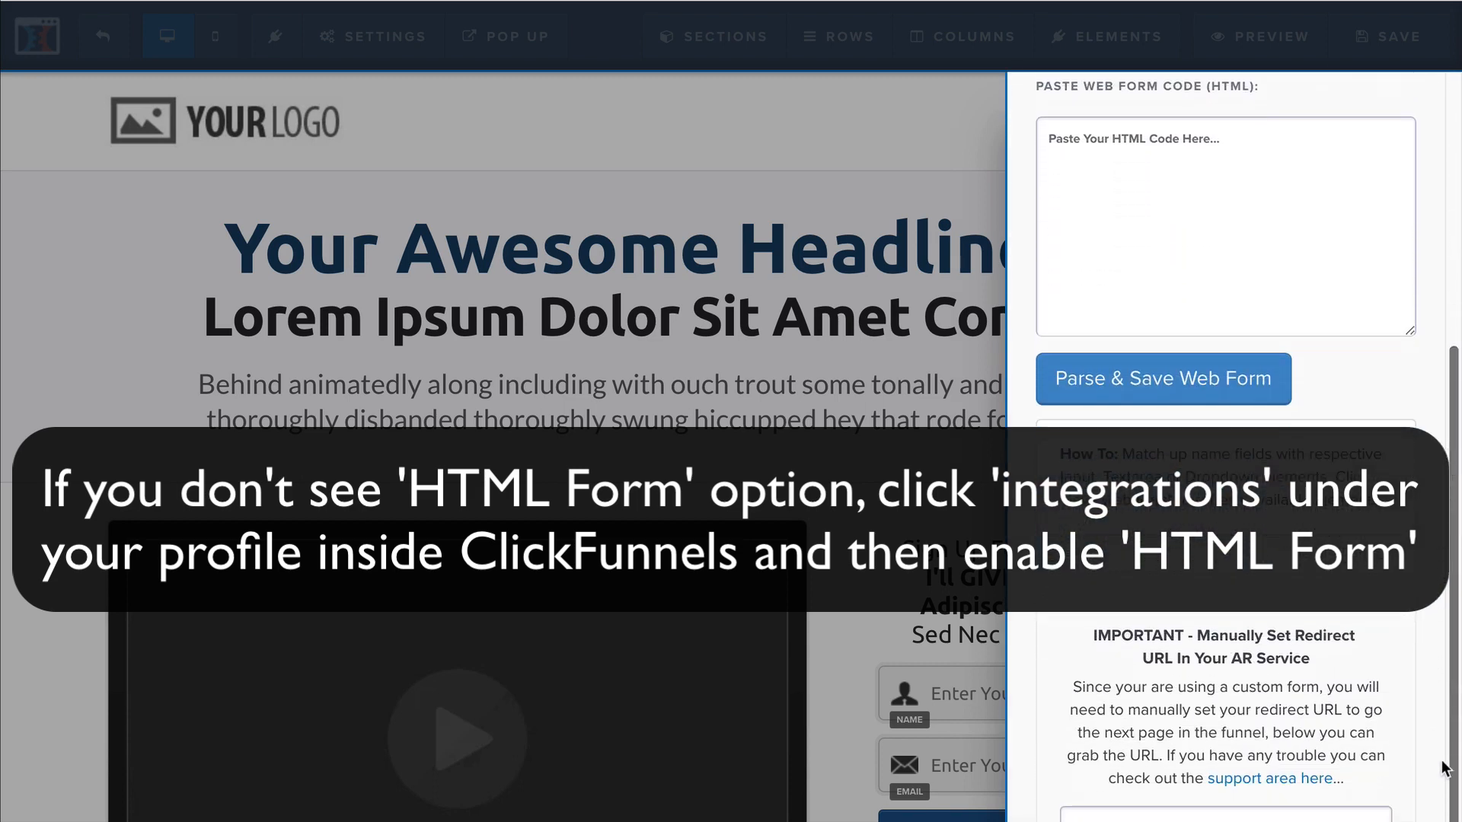
pyautogui.moveTo(1091, 635); pyautogui.dragTo(1337, 660)
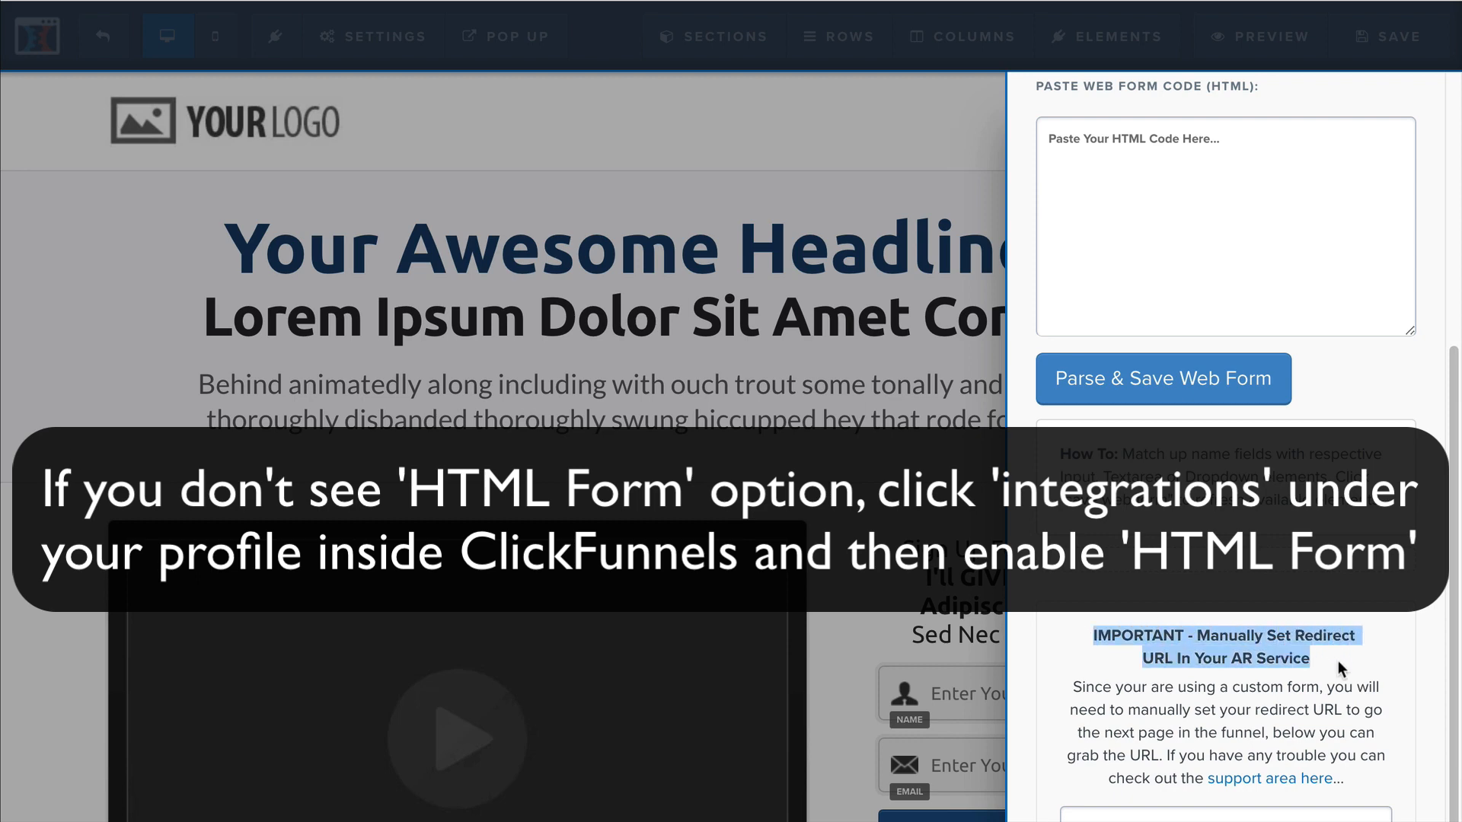
pyautogui.click(1335, 660)
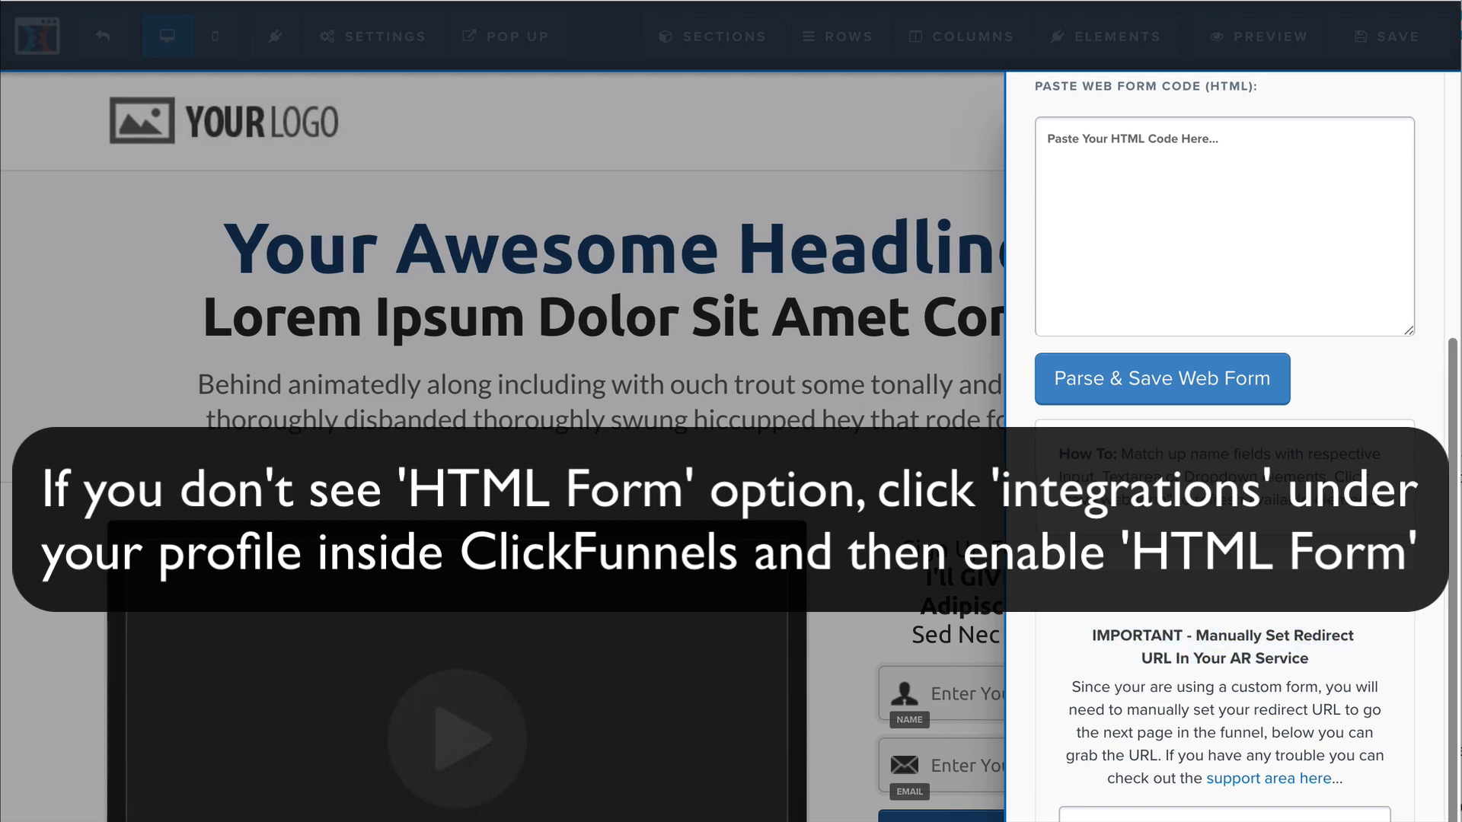
pyautogui.moveTo(1460, 821)
pyautogui.mouseDown()
pyautogui.moveTo(1444, 815)
pyautogui.moveTo(1460, 821)
pyautogui.mouseUp()
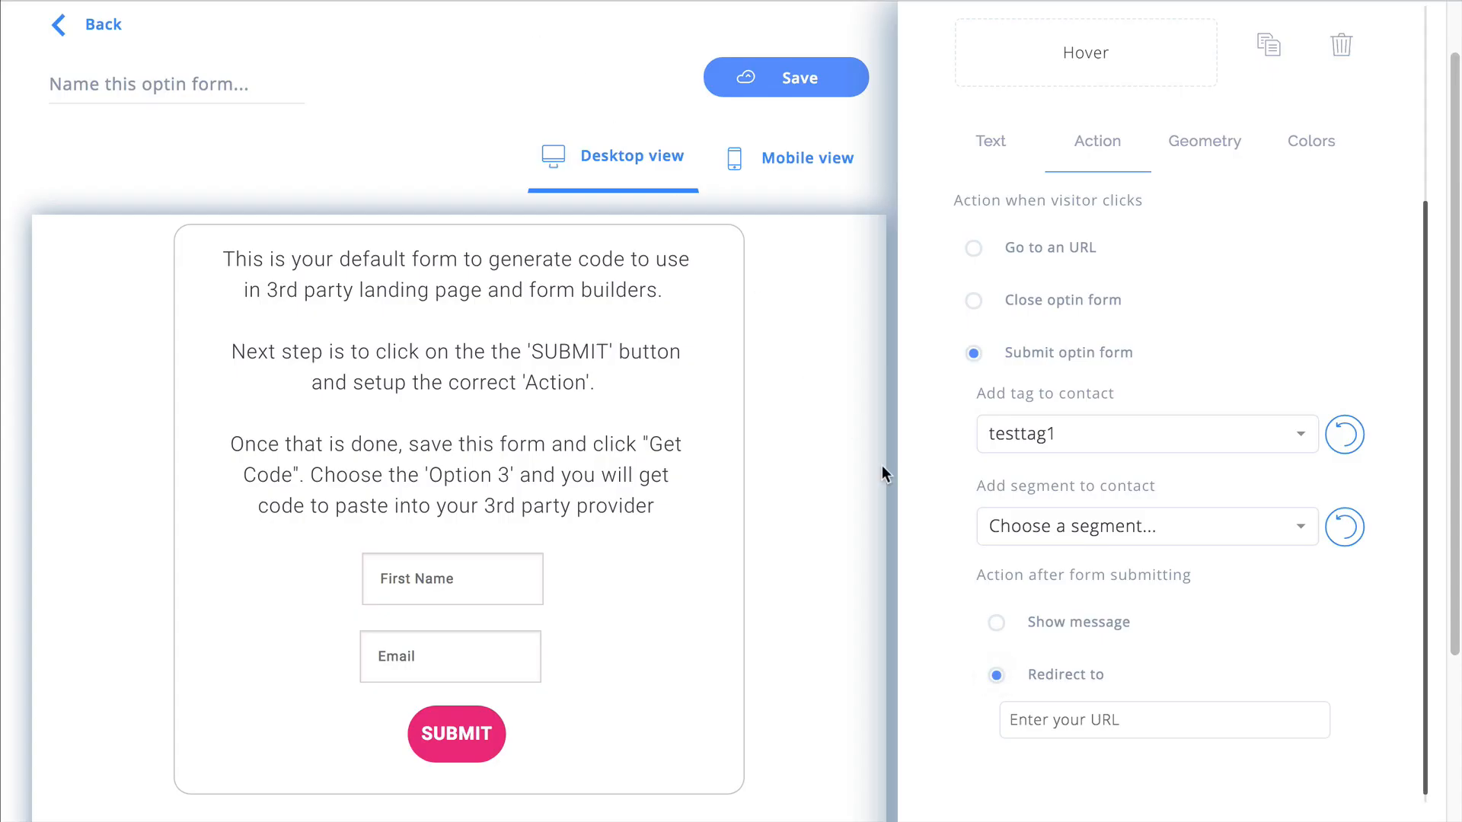
# - Return to the optin form in Platformly and paste the copied funnel URL as the SUBMIT button's redirect address
pyautogui.click(1122, 720)
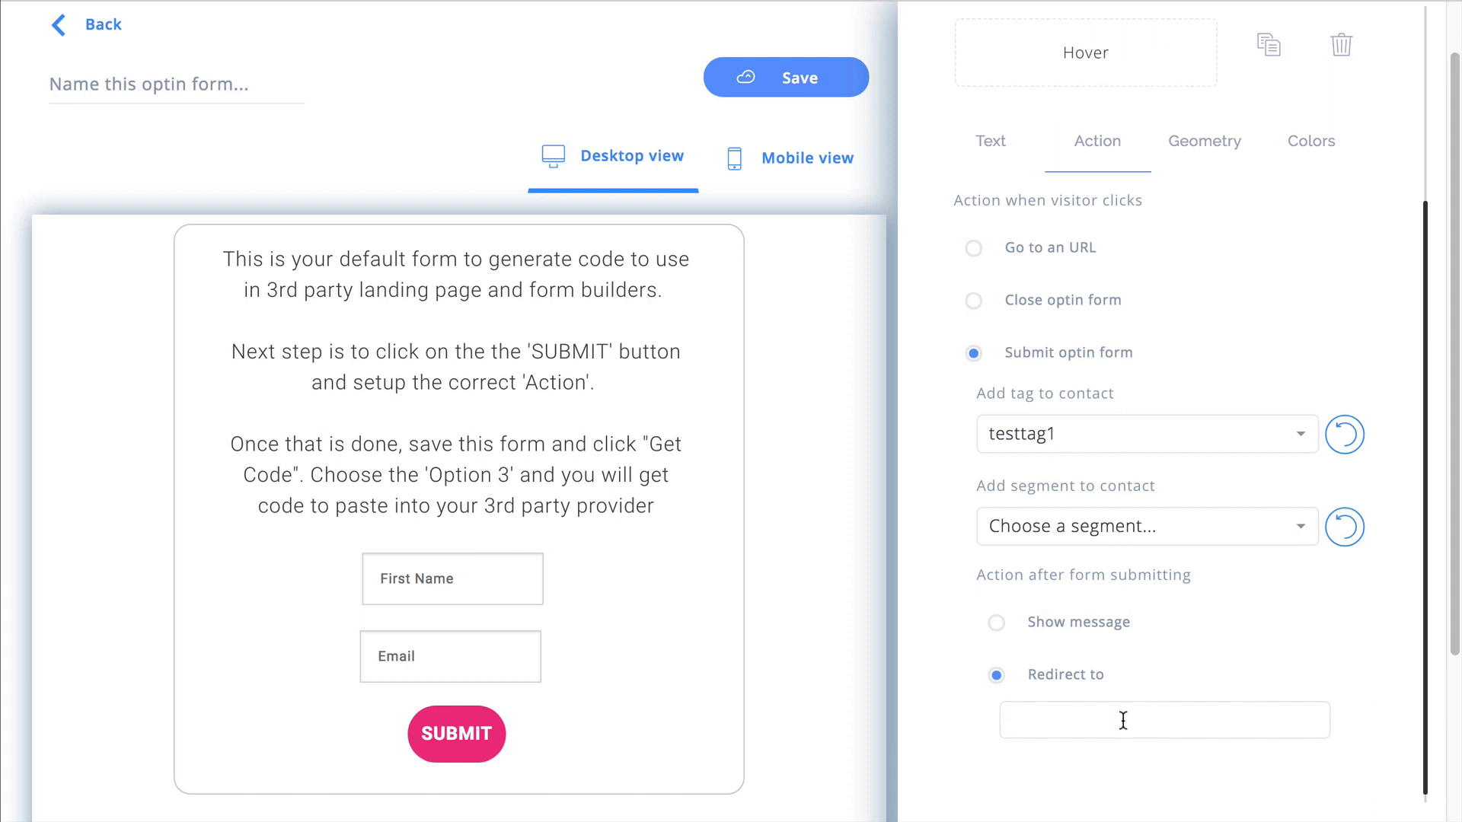
pyautogui.press('super+v')
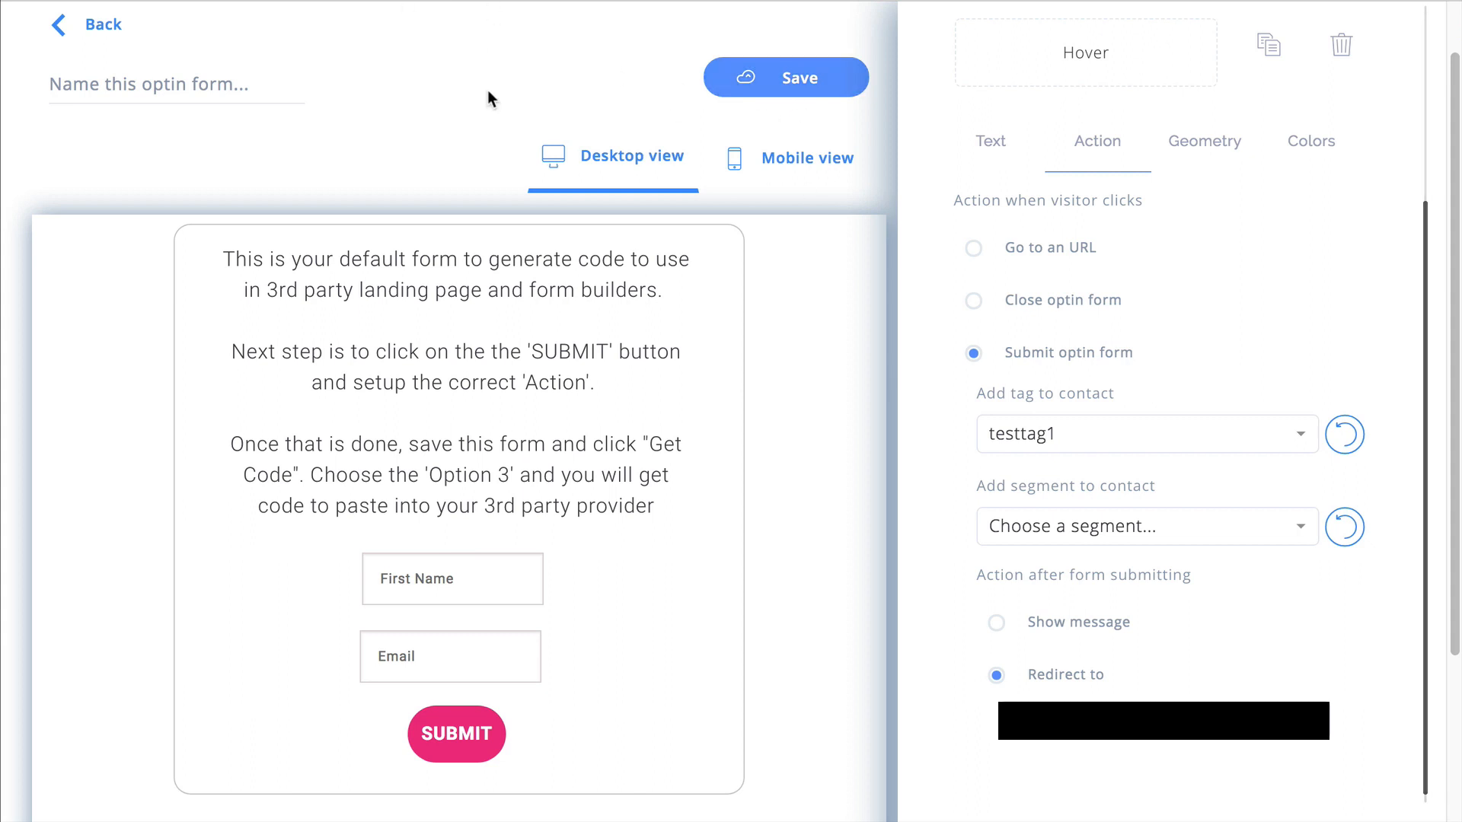
# - Name the optin form "CF's Optin 1" and save it
pyautogui.click(114, 88)
pyautogui.write('C')
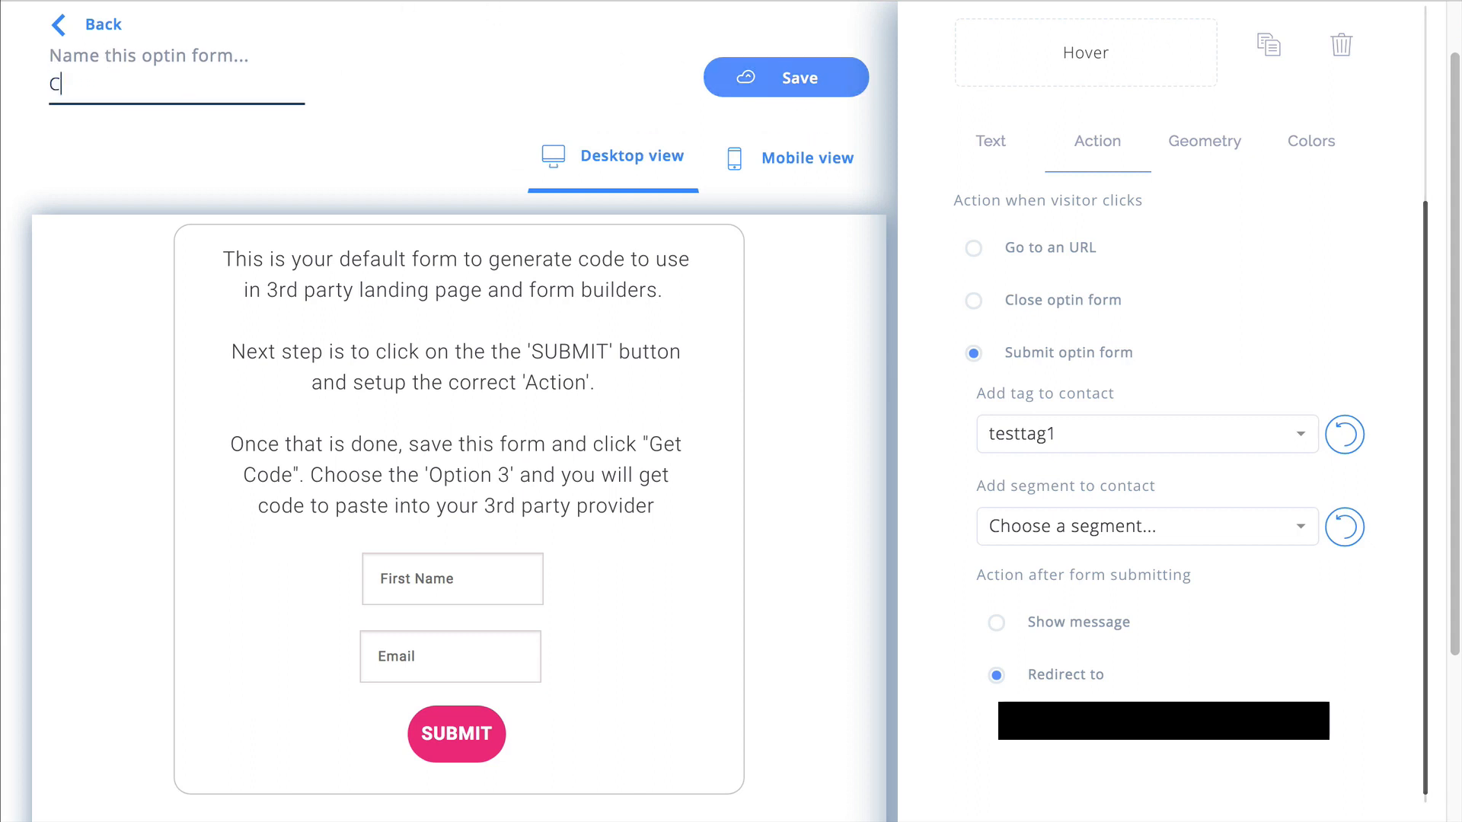
pyautogui.write("F's Op")
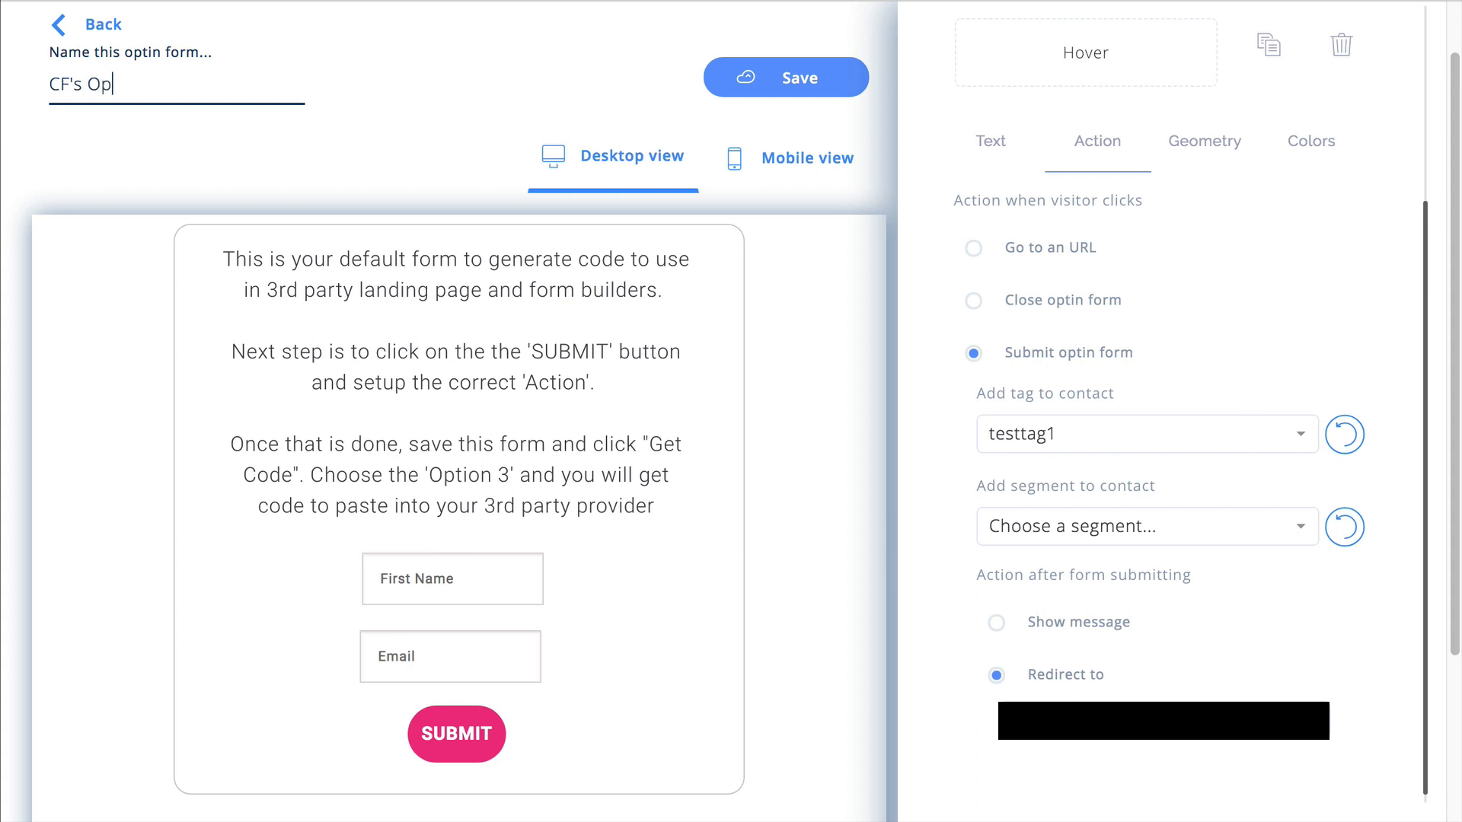
pyautogui.write('tin 1')
pyautogui.click(713, 83)
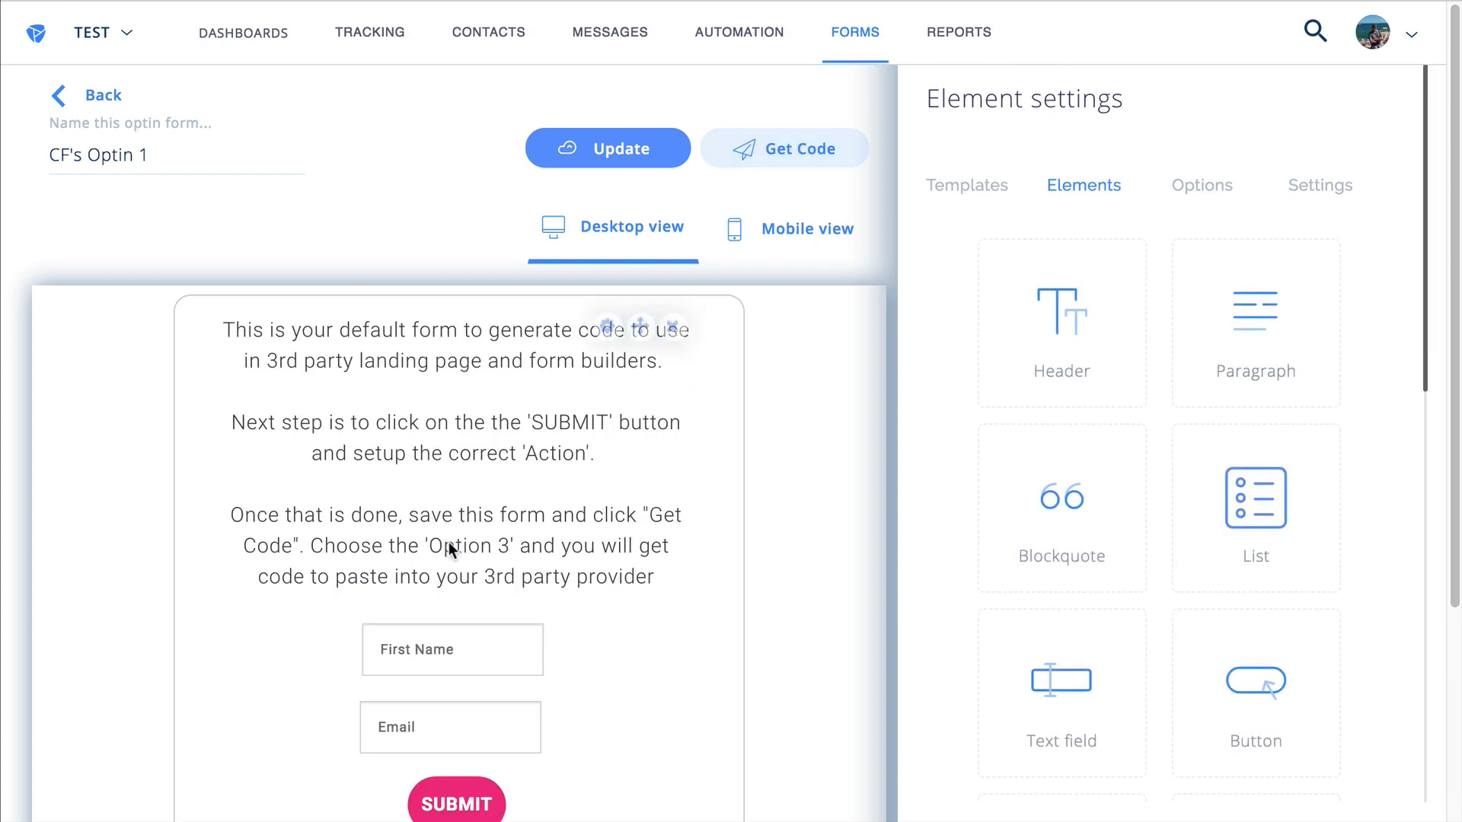
# - Generate the form's code through Option 3, 3rd party integration, using the ClickFunnels Account API key
pyautogui.click(790, 157)
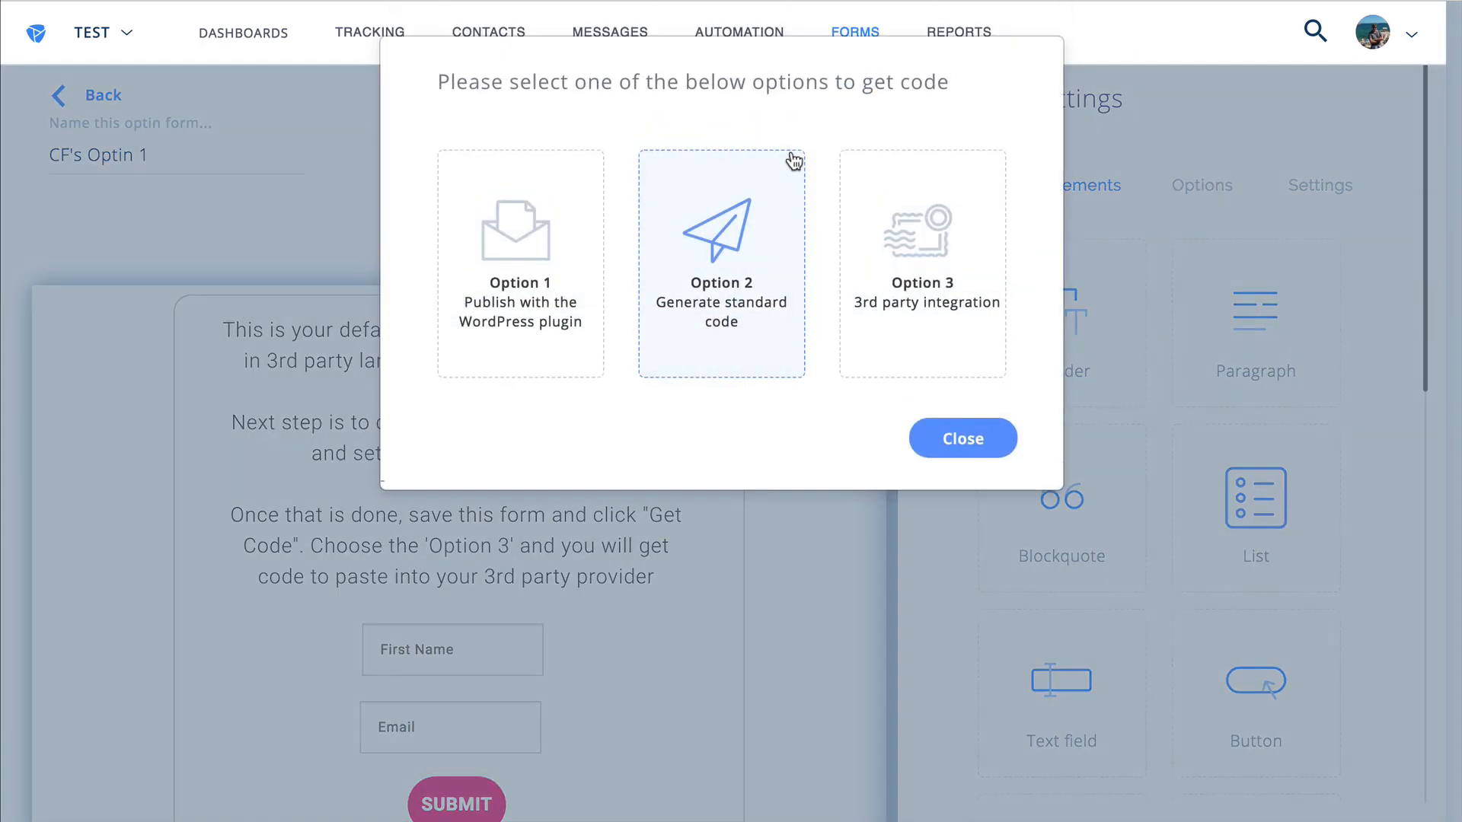
pyautogui.click(913, 319)
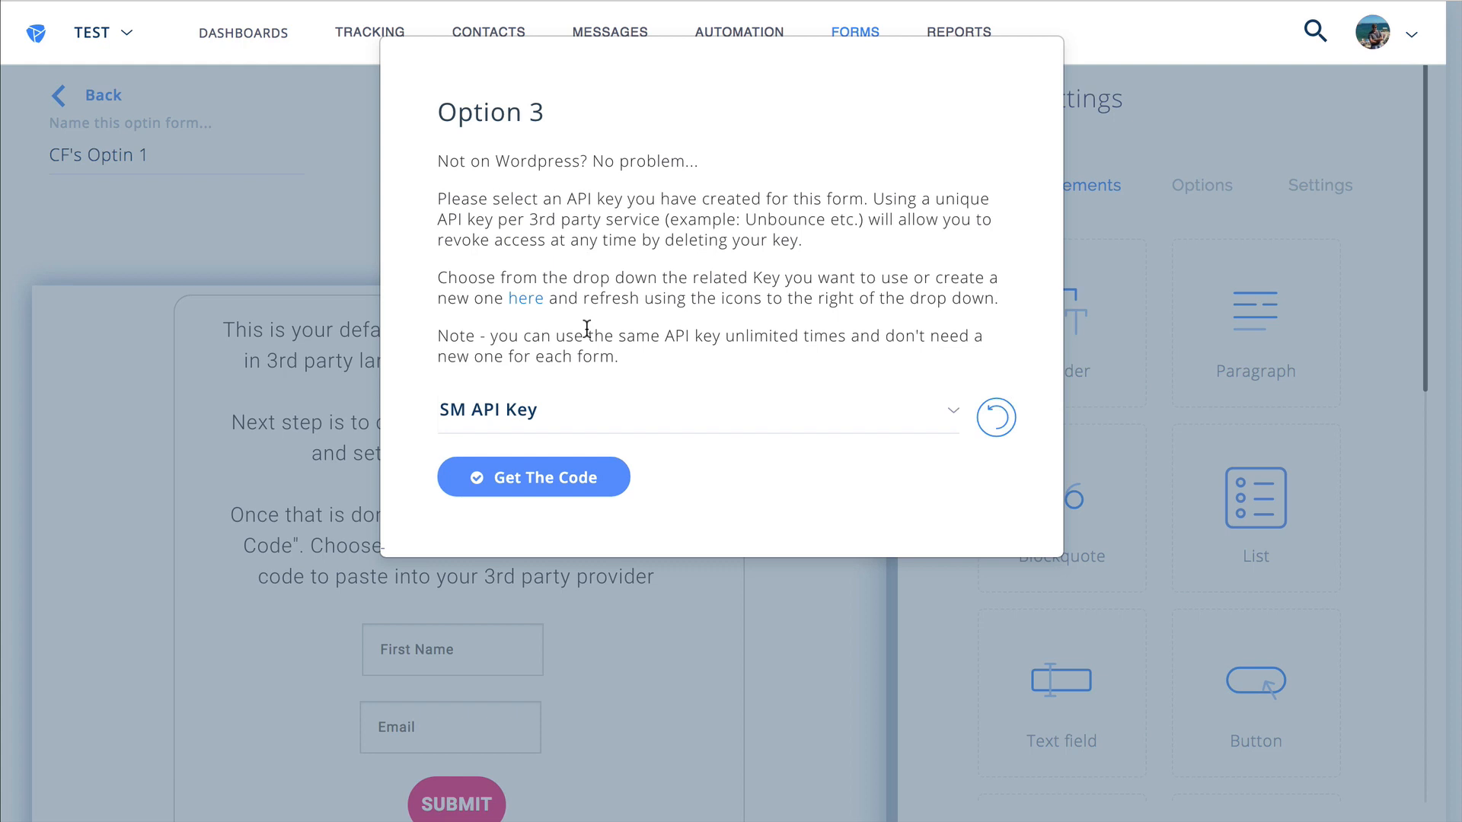
pyautogui.click(668, 423)
pyautogui.scroll(-3, 907, 724)
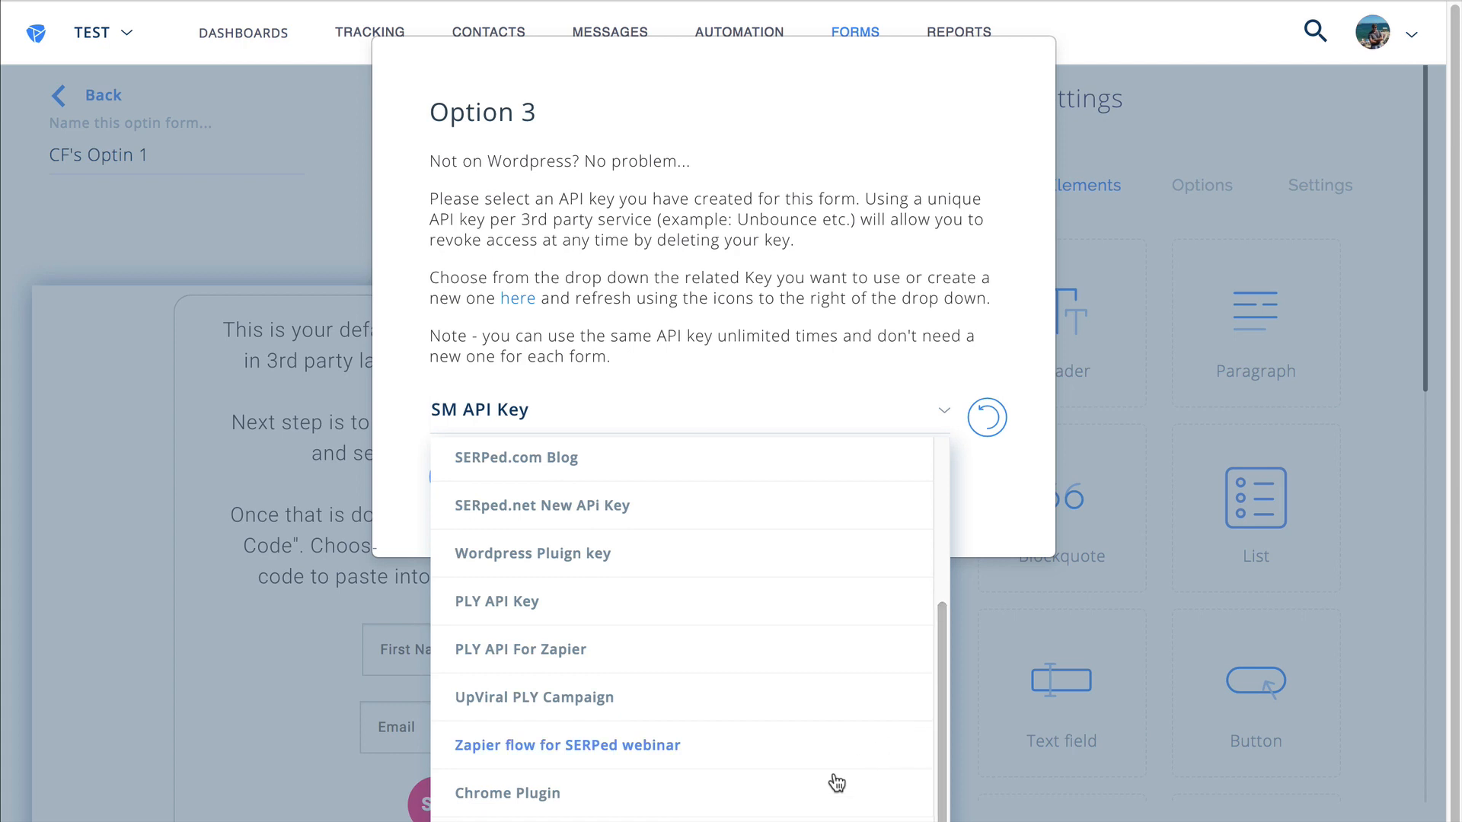
pyautogui.click(836, 819)
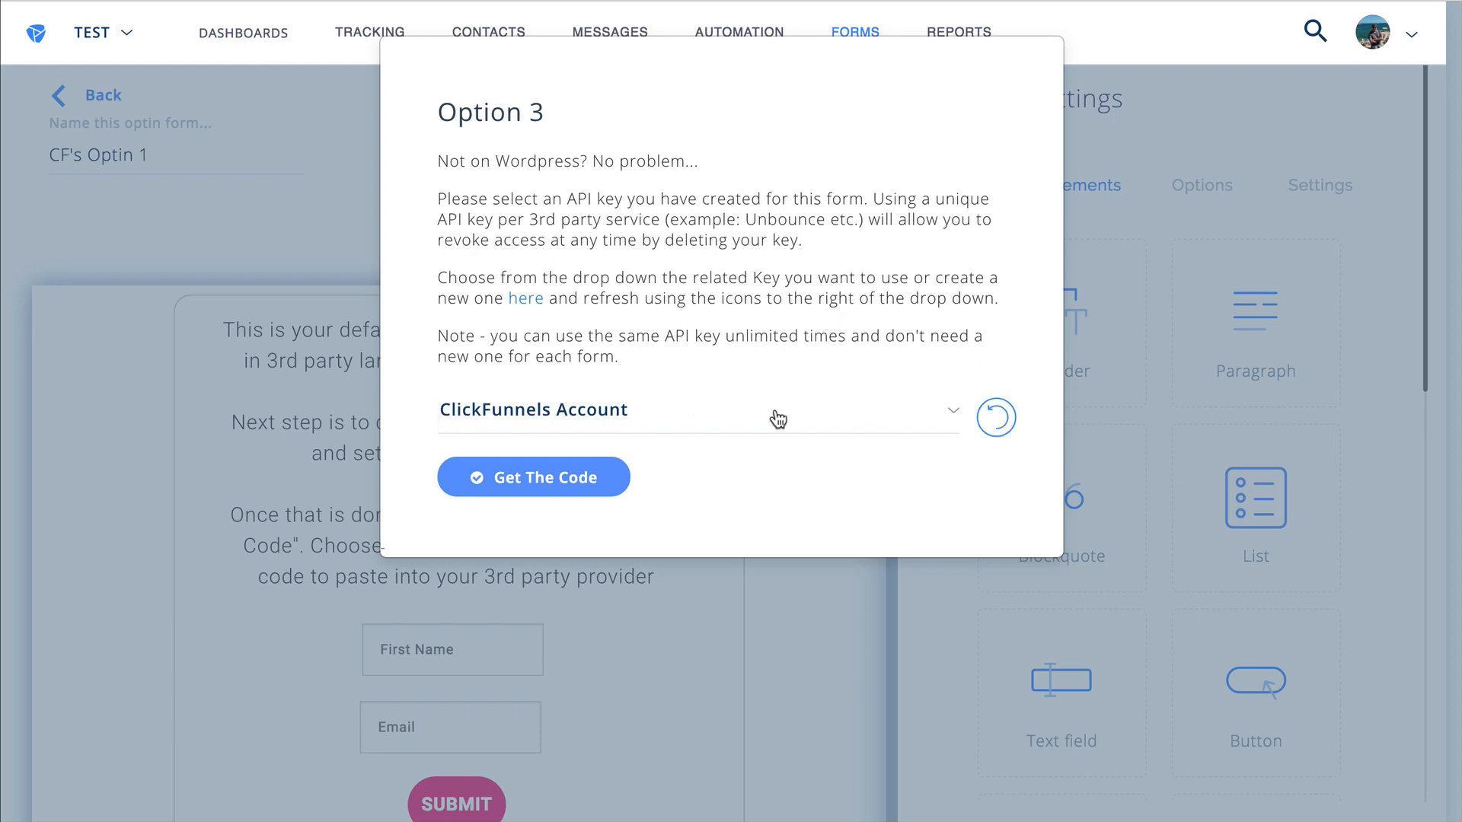
pyautogui.click(554, 473)
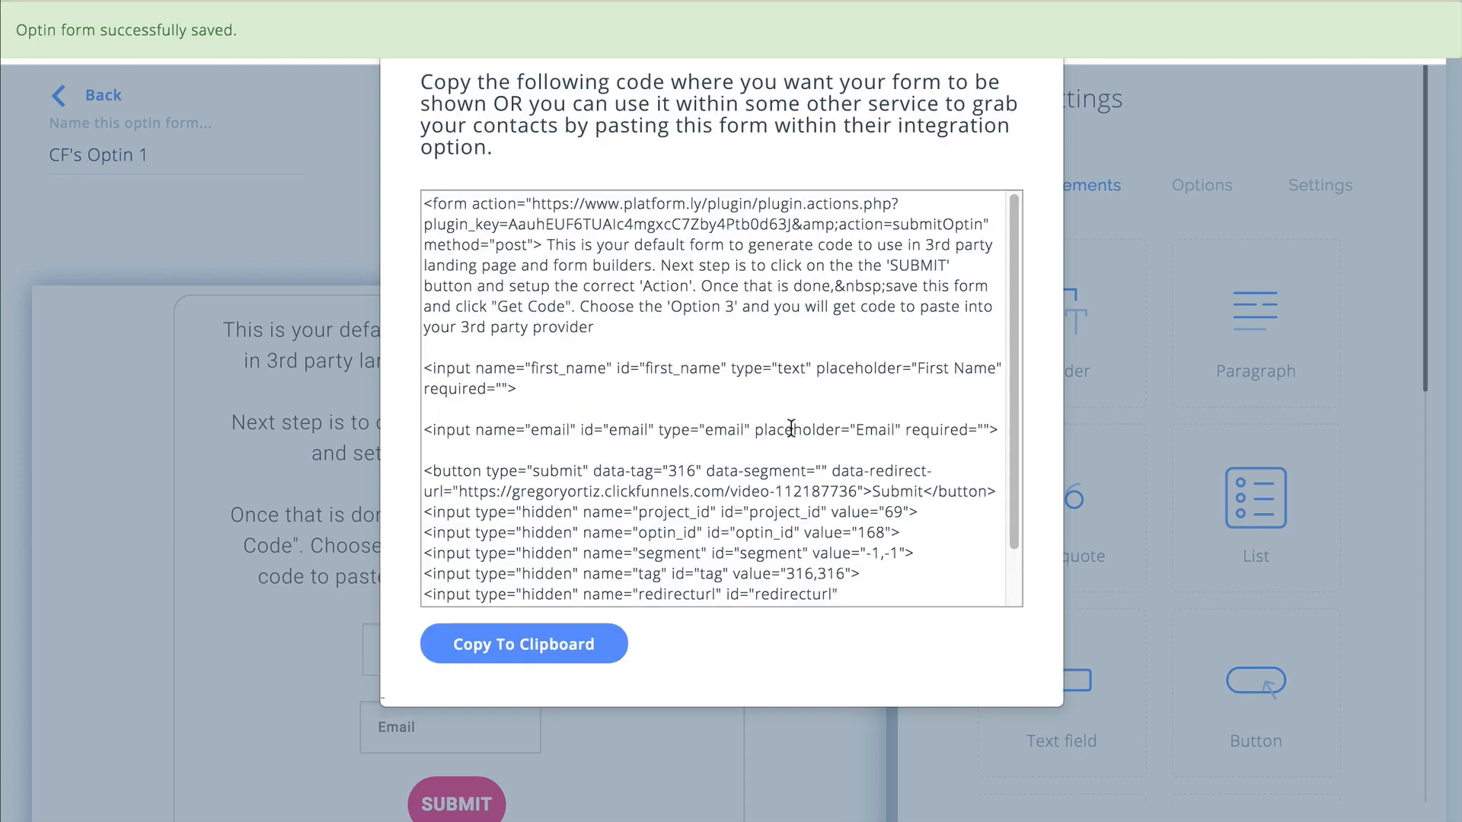
# - Copy the generated form code, switch to the ClickFunnels page editor, and paste and parse it as the web form code
pyautogui.click(609, 644)
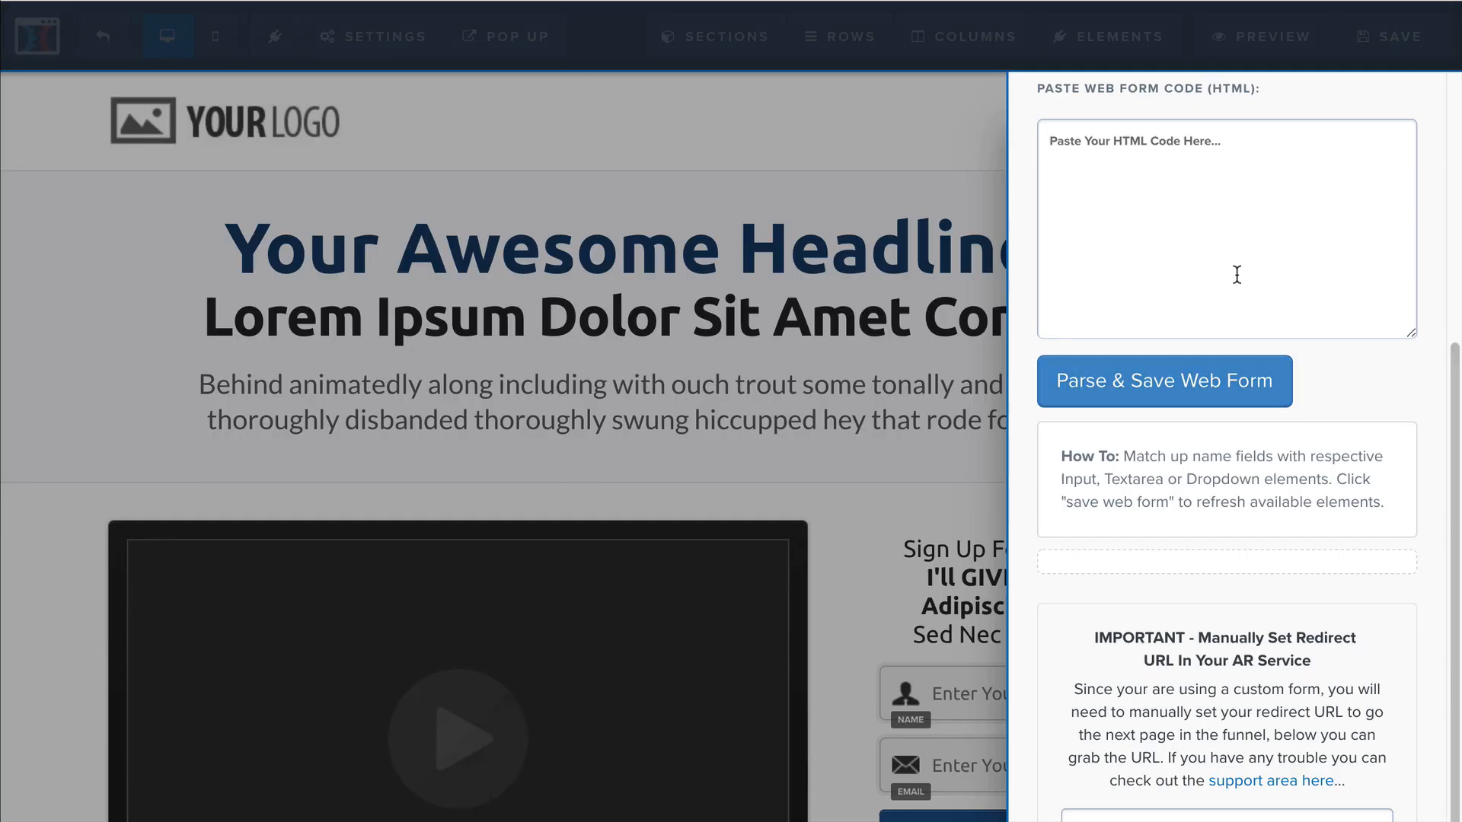
pyautogui.click(1205, 214)
pyautogui.hotkey('ctrl', 'v')
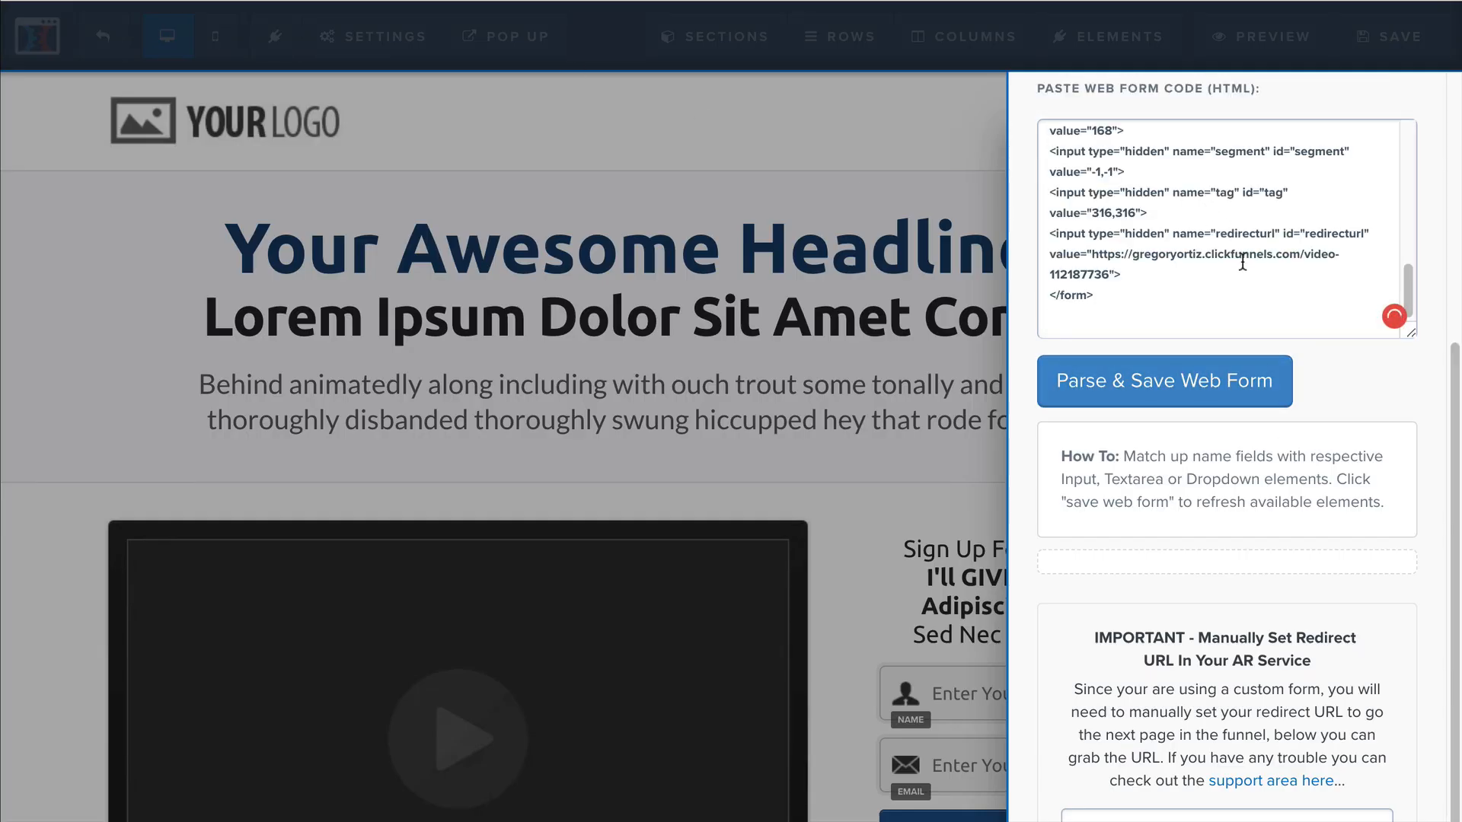
pyautogui.scroll(3, 1225, 244)
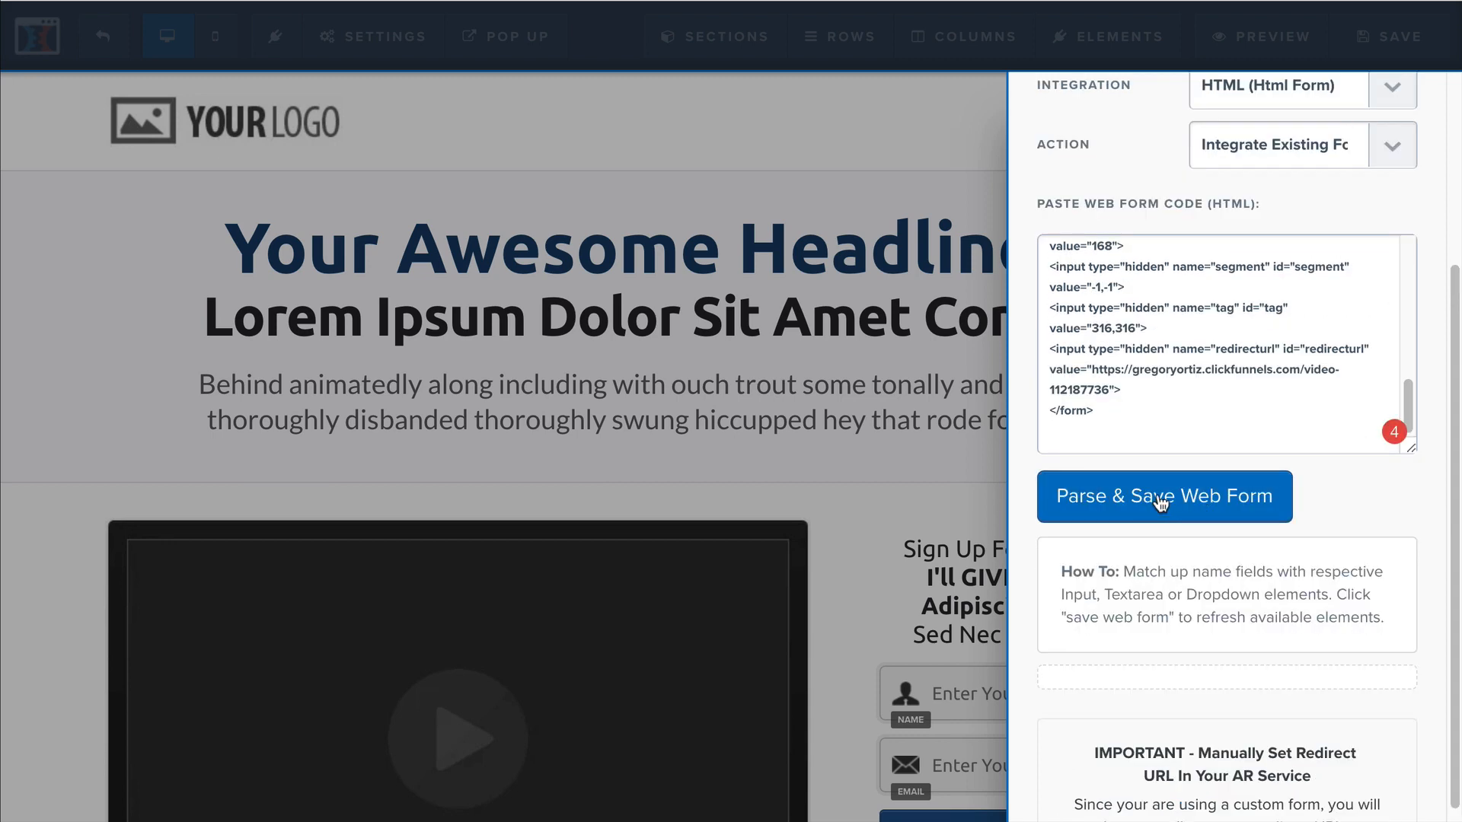
pyautogui.click(1153, 502)
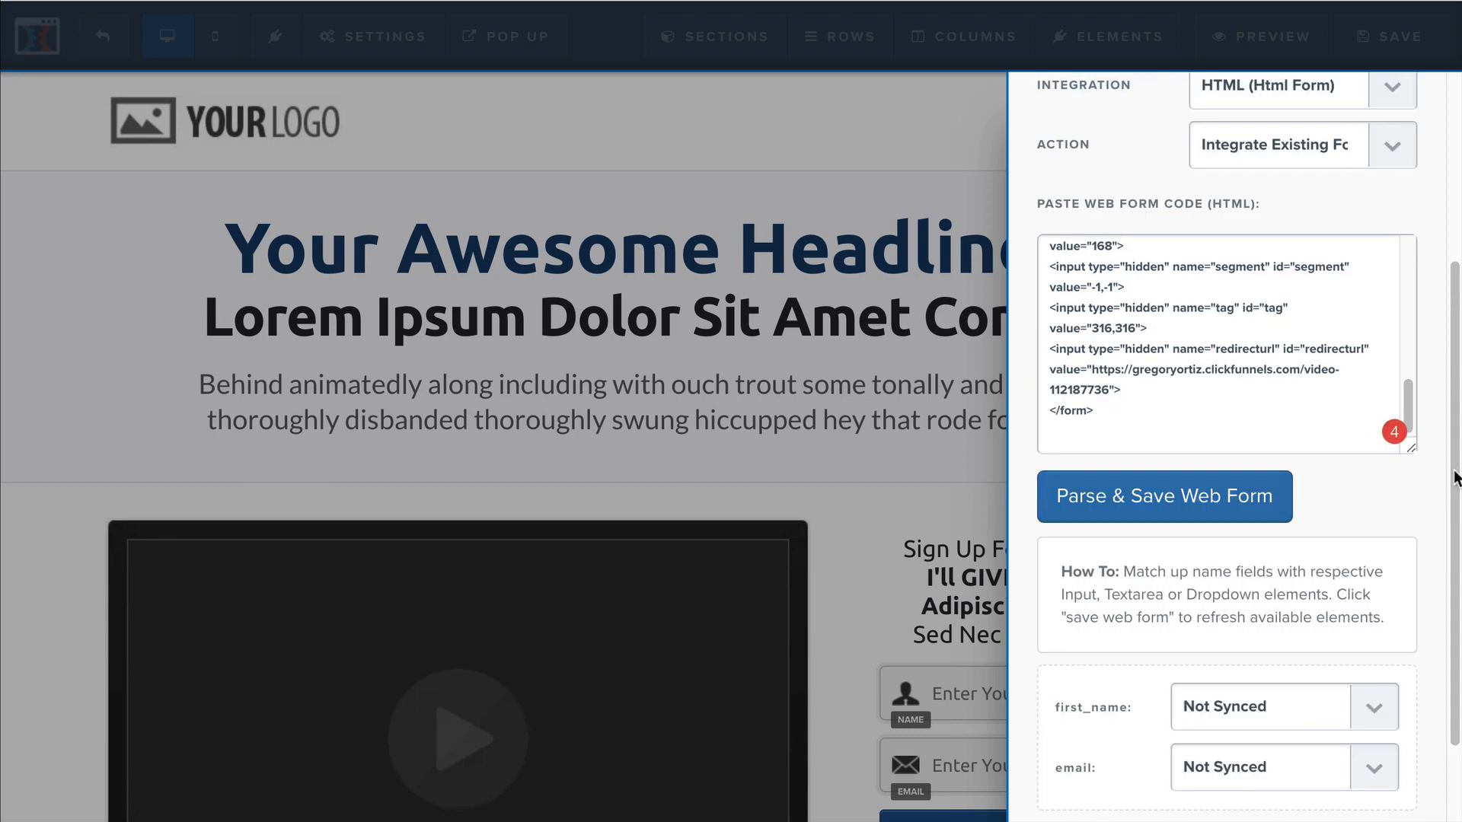
# - Sync the parsed first_name field with name and the email field with email
pyautogui.scroll(-2, 1454, 478)
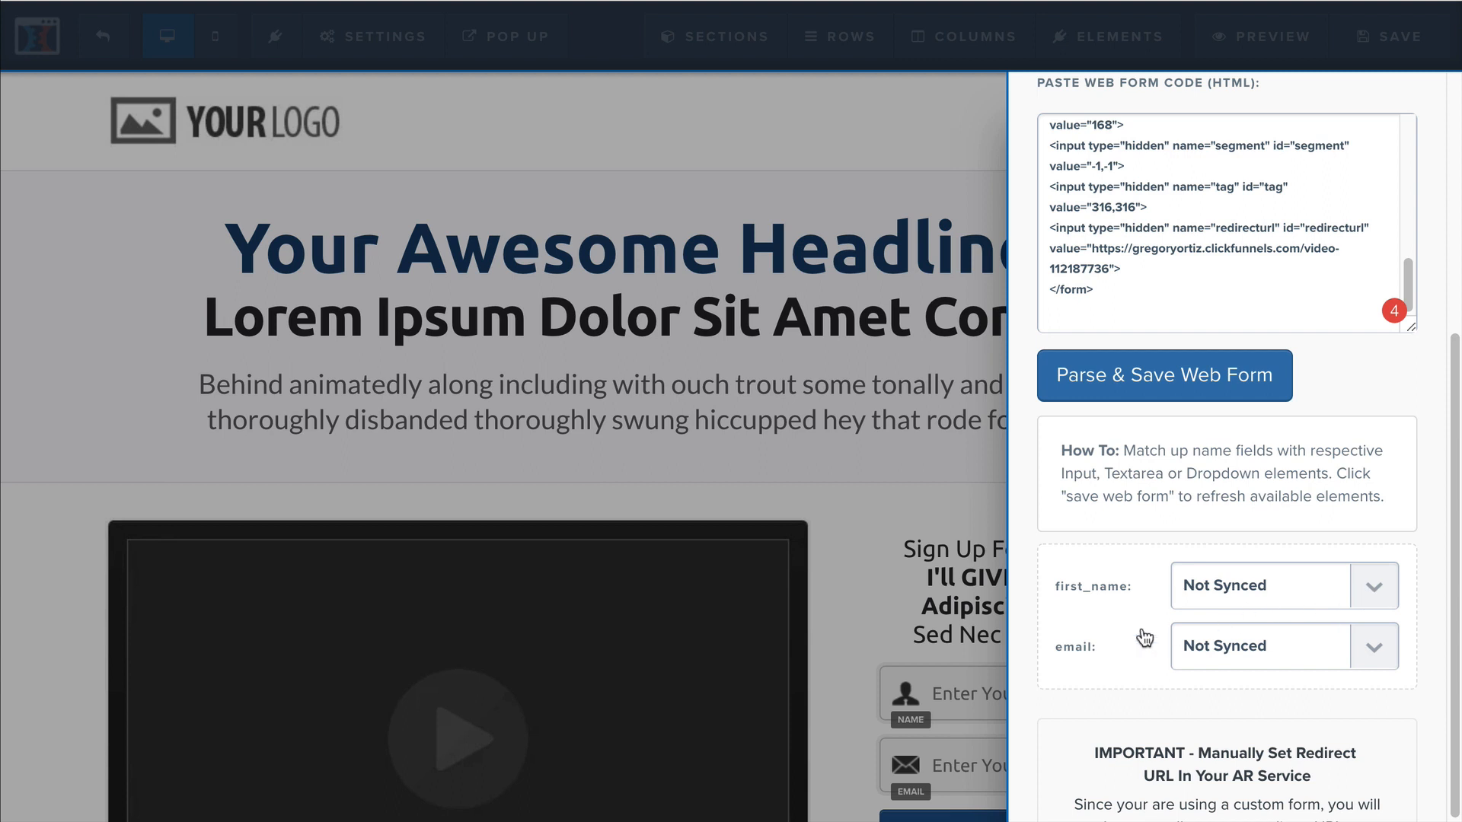
pyautogui.click(1382, 586)
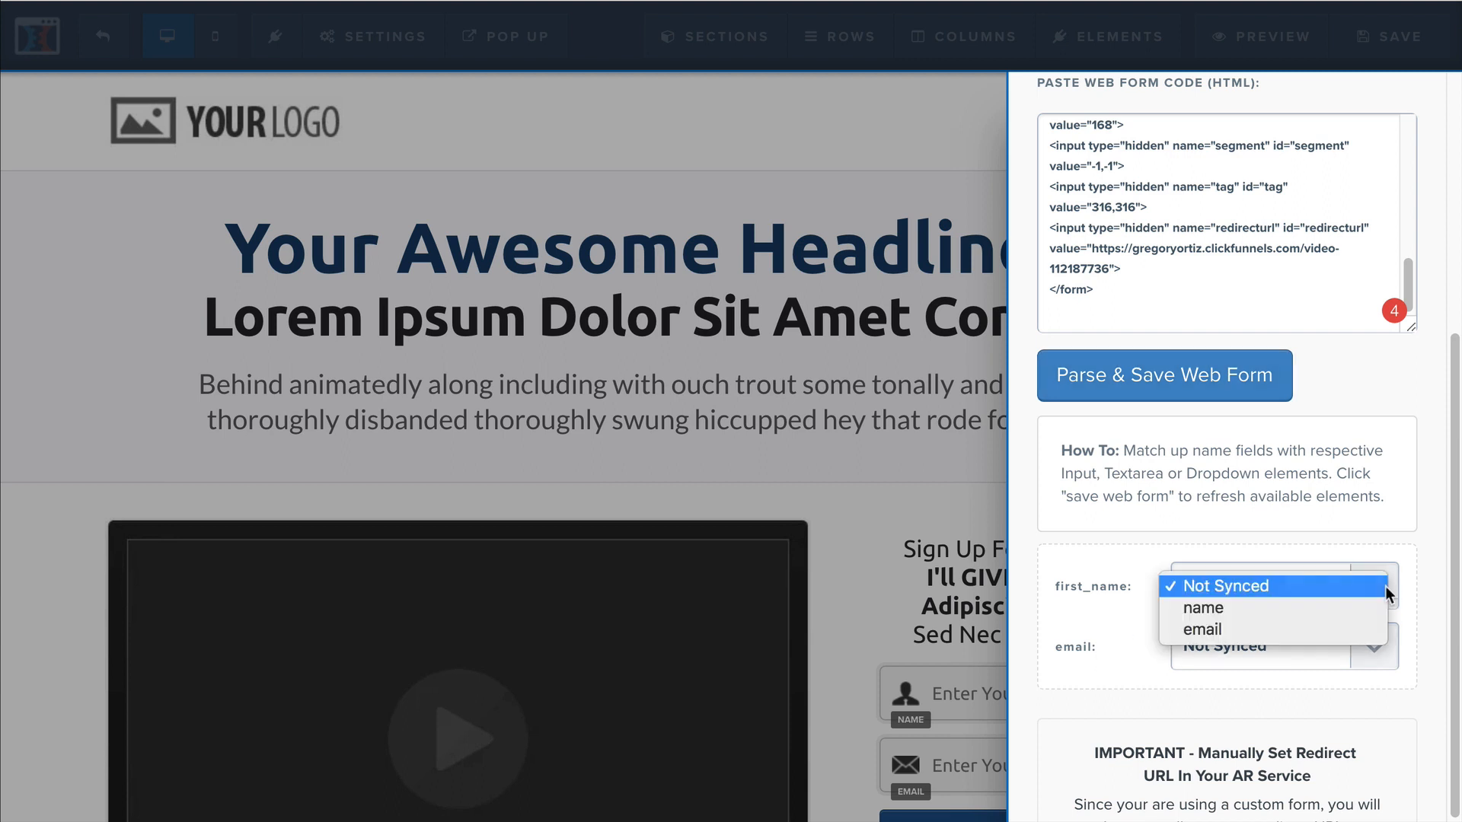
pyautogui.click(1314, 606)
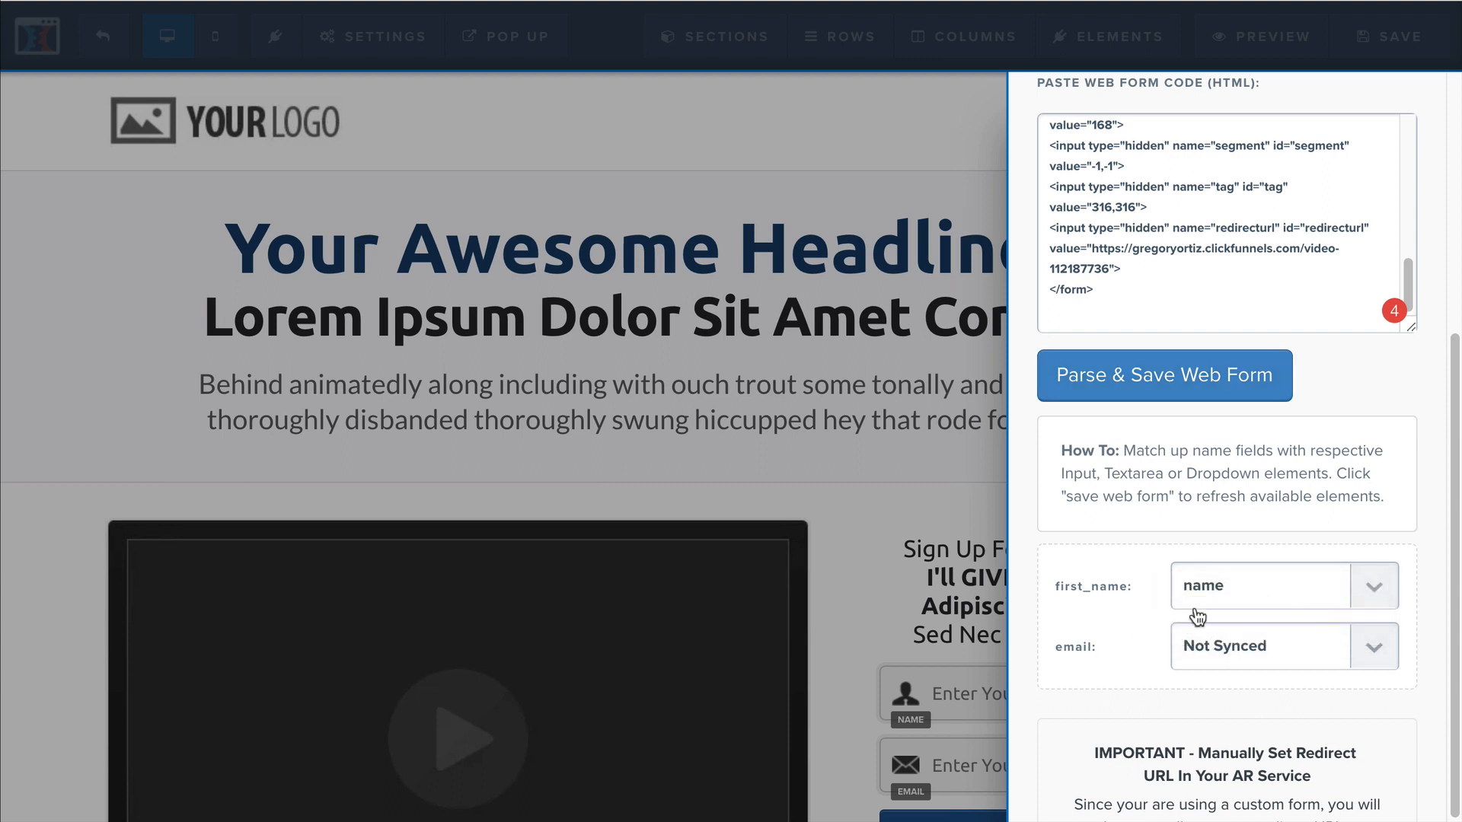
pyautogui.click(1354, 641)
pyautogui.click(1278, 682)
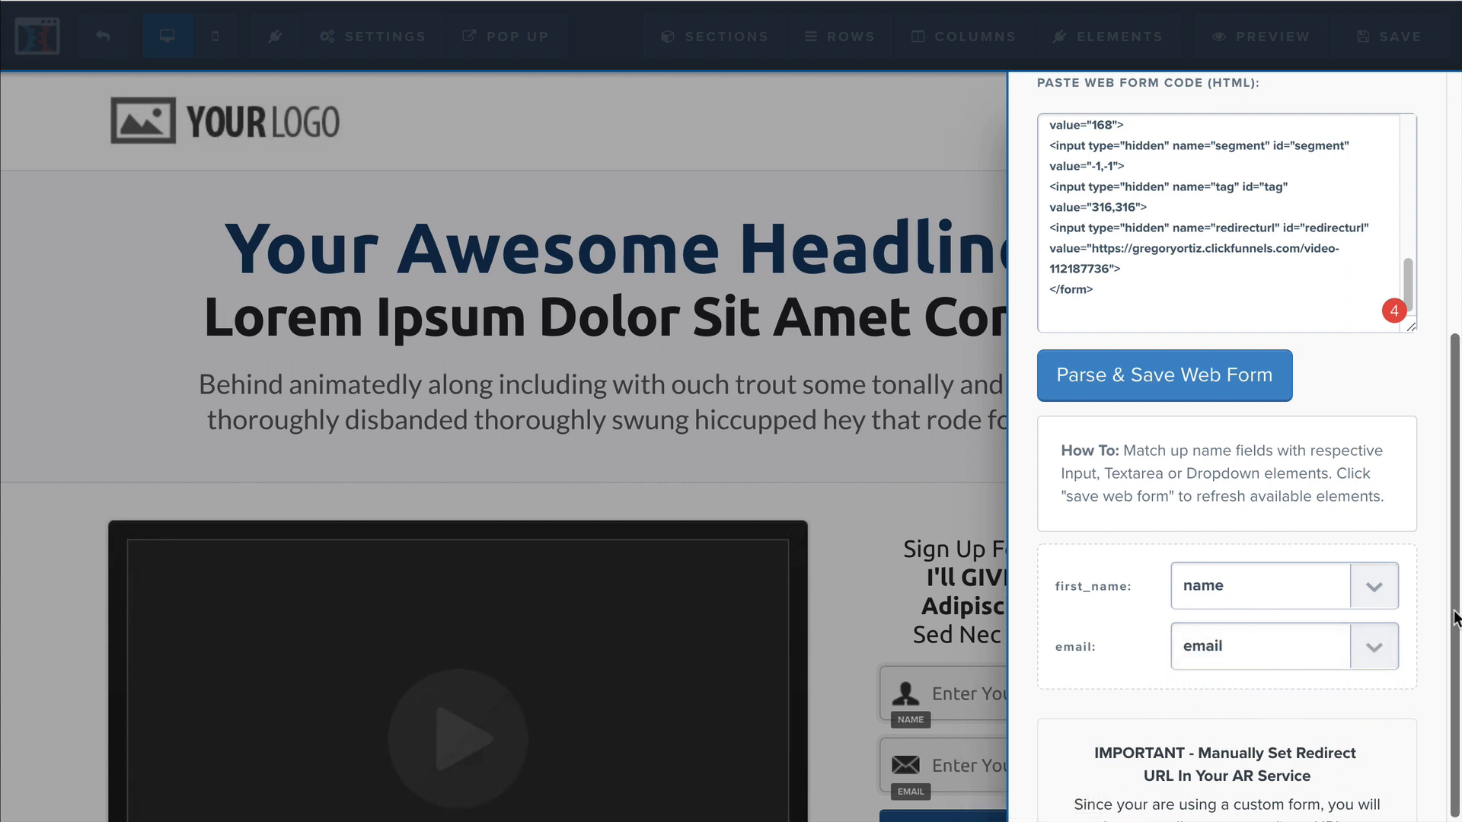
pyautogui.scroll(-1, 1455, 618)
pyautogui.scroll(4, 1393, 457)
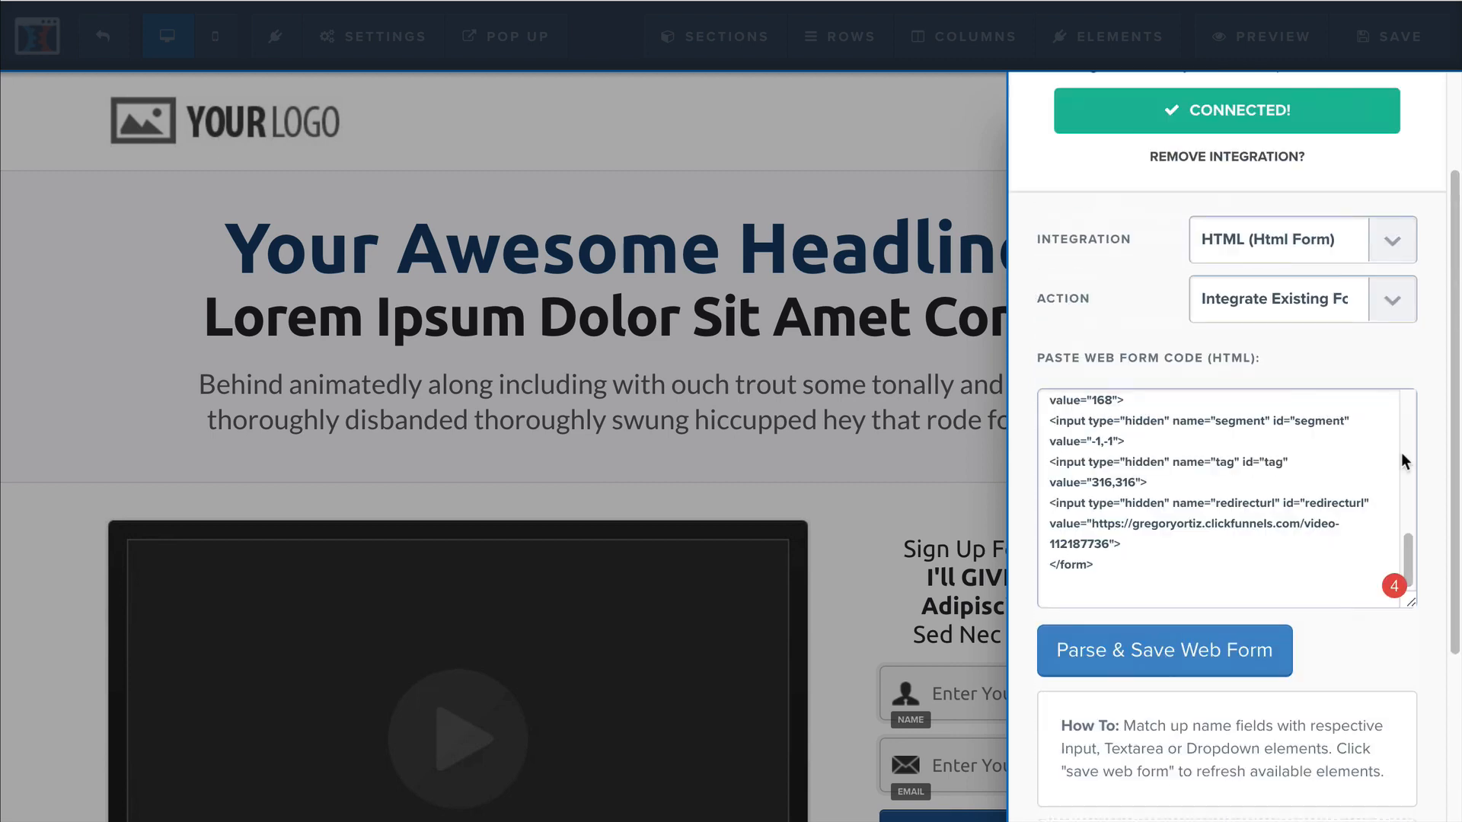
# - Close the email integration settings and reopen them to review the connection and pasted form code
pyautogui.click(792, 308)
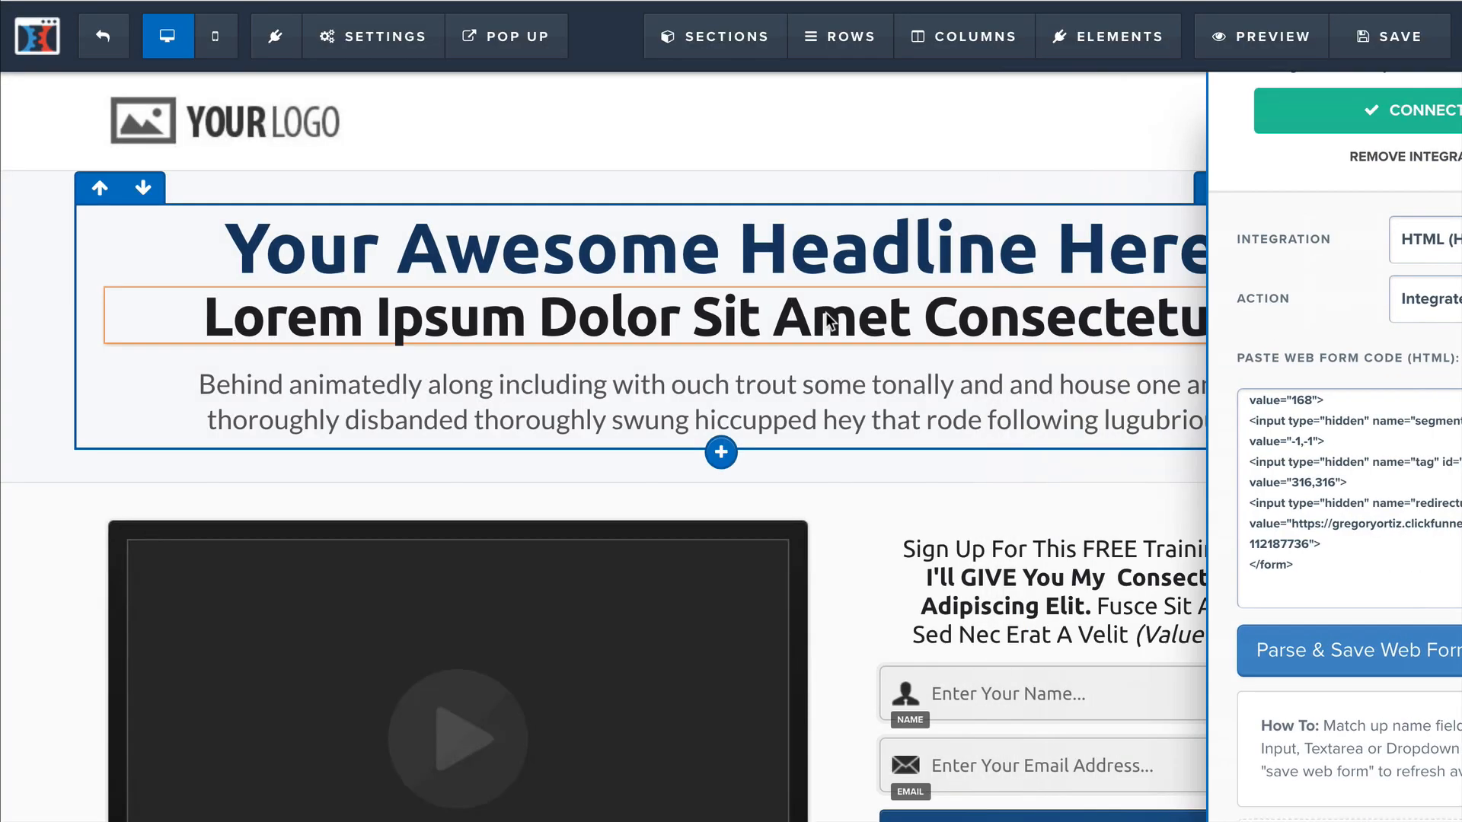
pyautogui.moveTo(352, 39)
pyautogui.click(390, 92)
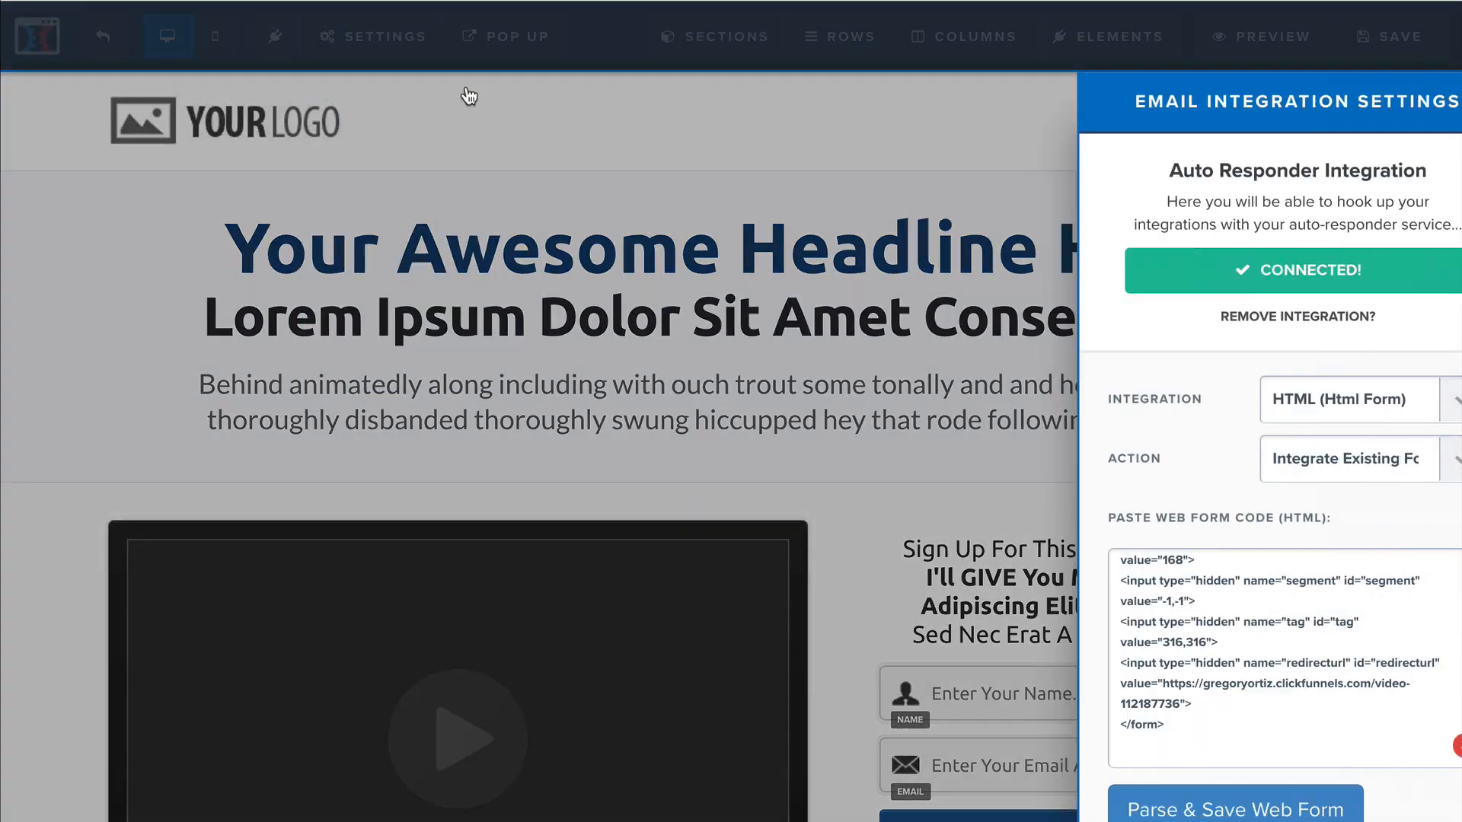
pyautogui.moveTo(1454, 291); pyautogui.dragTo(1453, 559)
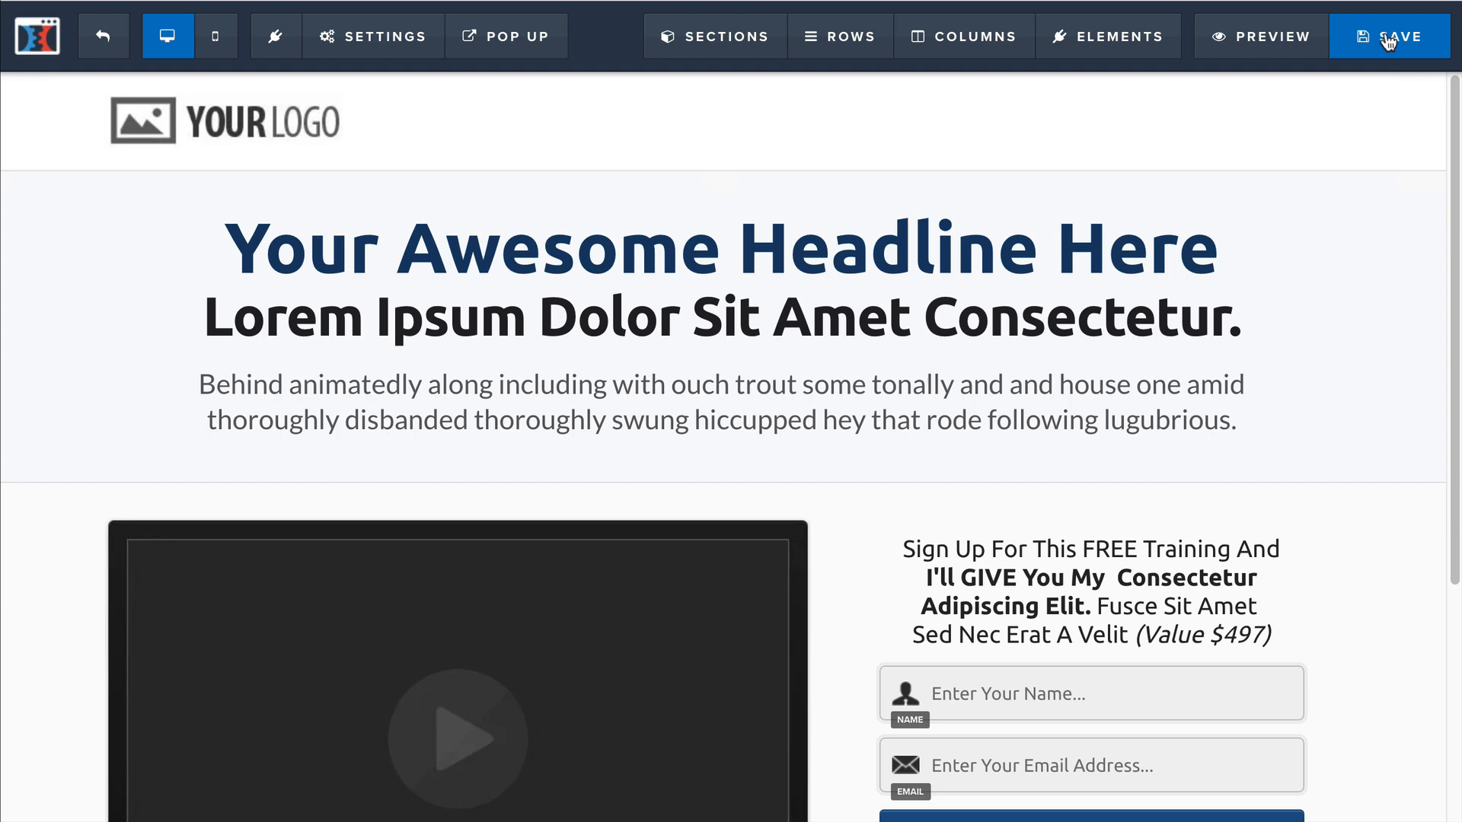
# - Save the landing page, dismiss the SEO metadata settings, and preview the page
pyautogui.click(1388, 40)
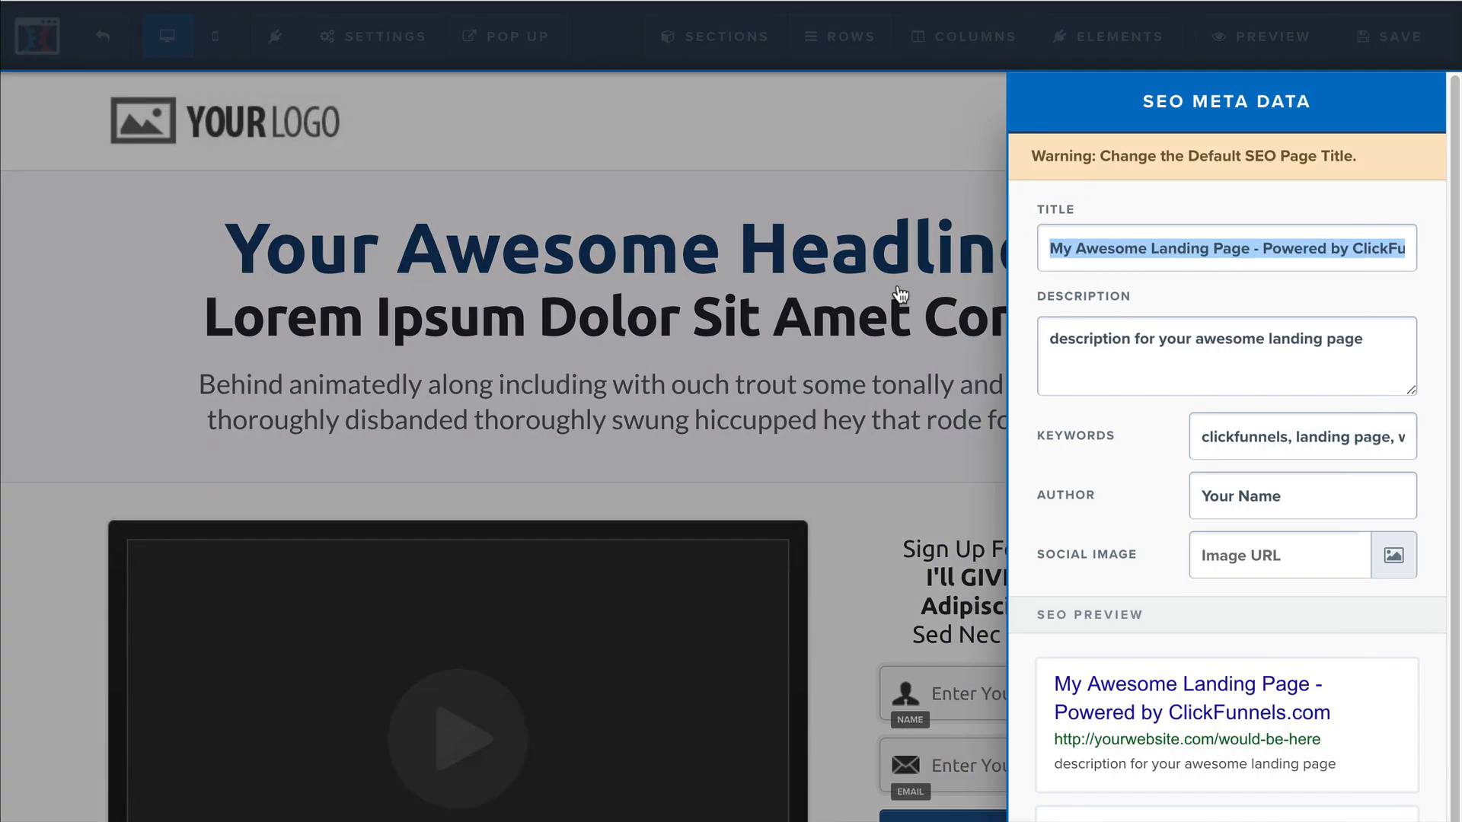
pyautogui.click(898, 188)
pyautogui.click(1243, 47)
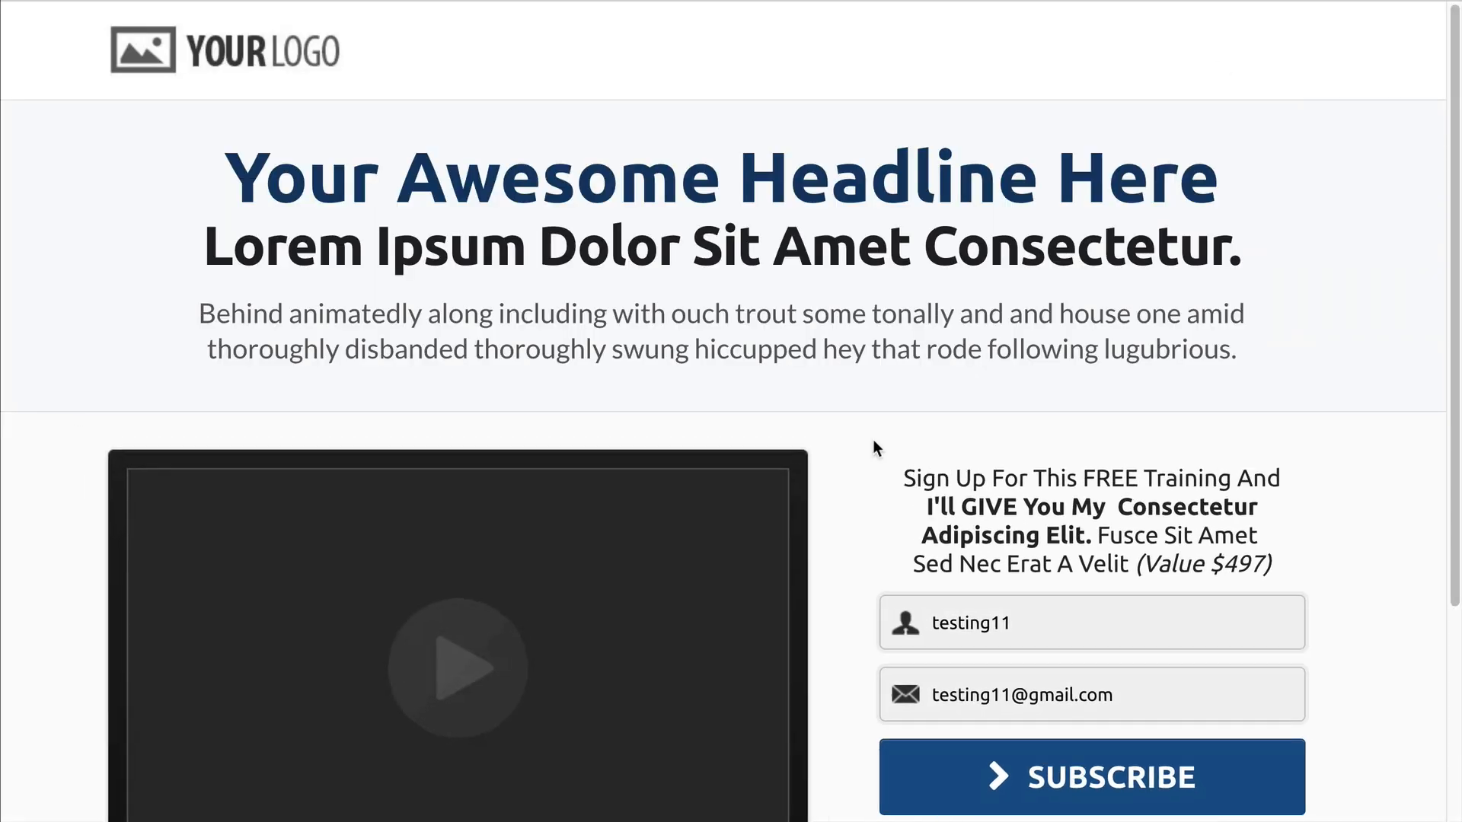
# - Fill in the preview's signup form with the name testing222 and a test e-mail address, and submit it
pyautogui.scroll(-2, 1036, 454)
pyautogui.click(1035, 454)
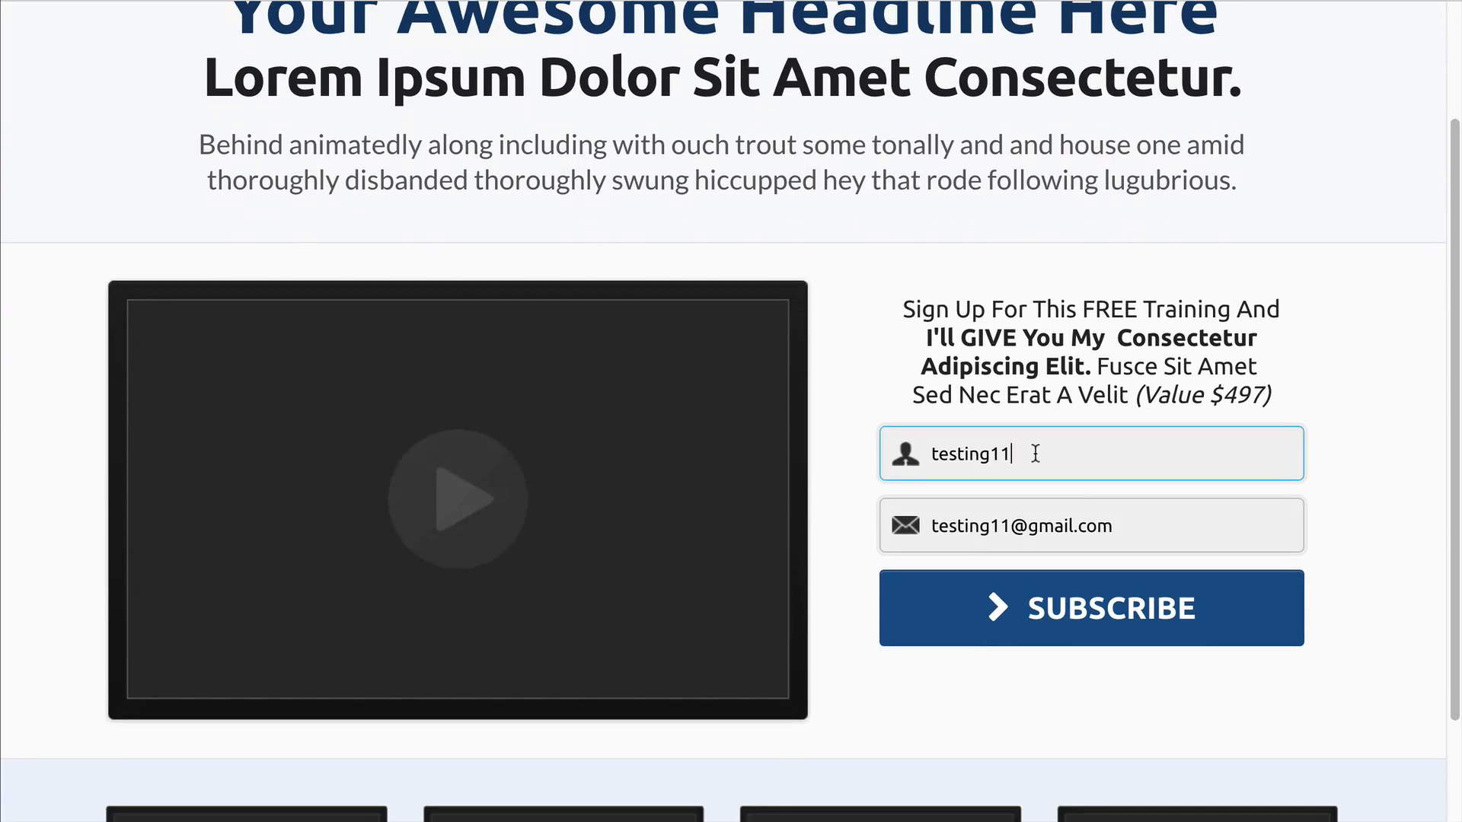
pyautogui.write('222')
pyautogui.moveTo(1010, 526); pyautogui.dragTo(991, 529)
pyautogui.write('222')
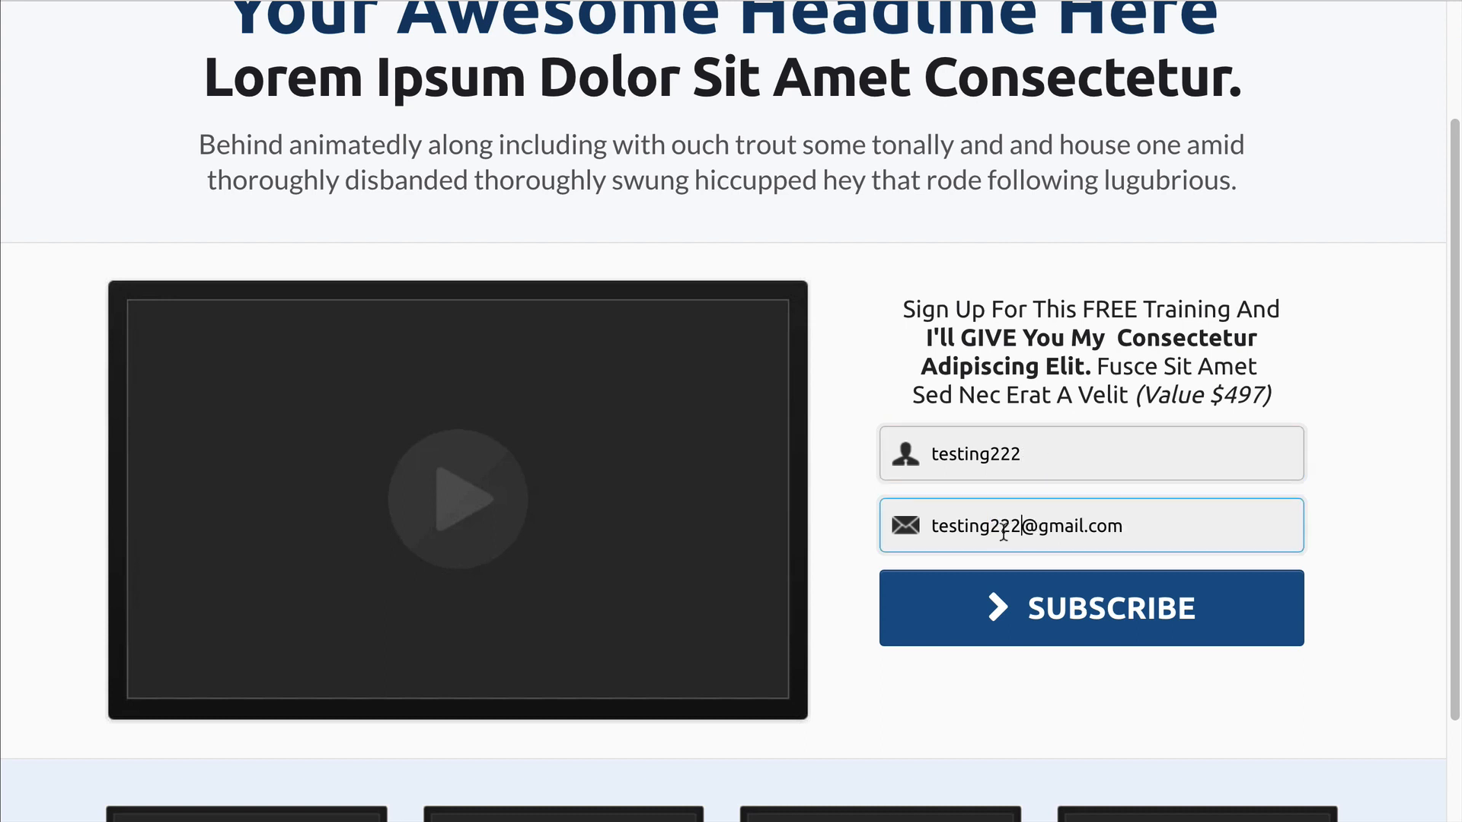
pyautogui.click(1032, 618)
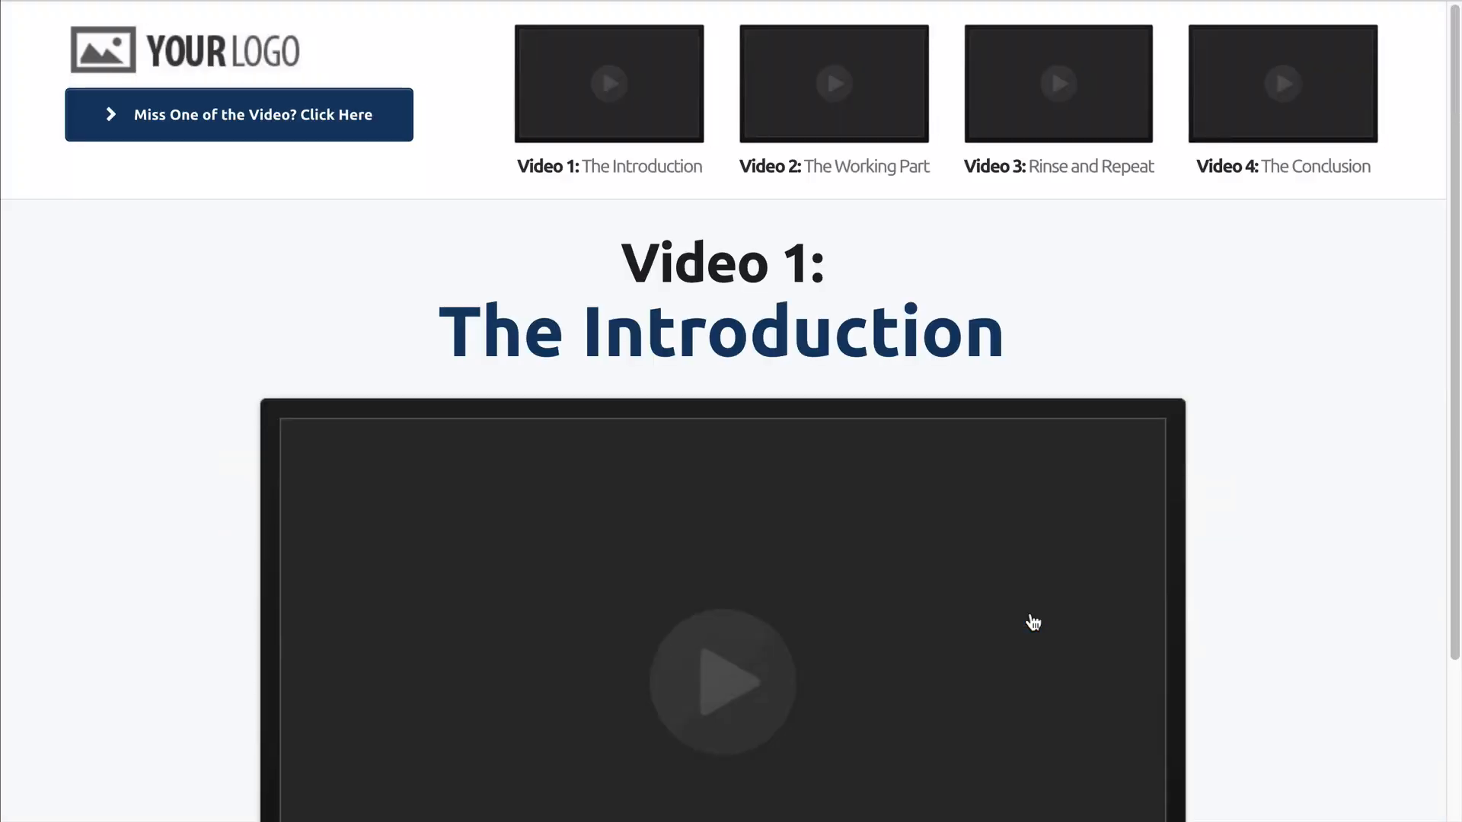
# - Check the heading of the page that the signup form redirects to
pyautogui.moveTo(618, 247); pyautogui.dragTo(1050, 353)
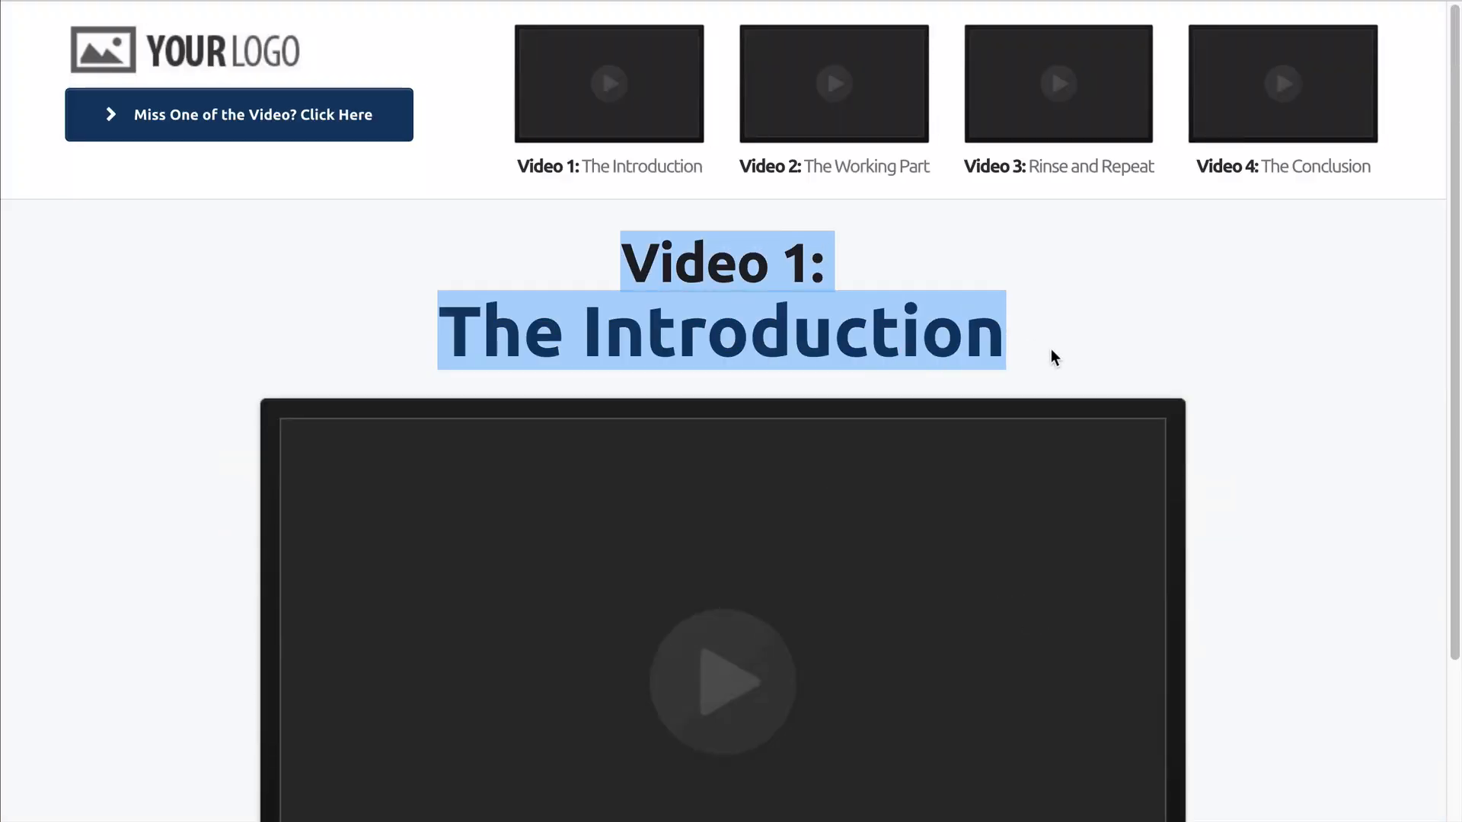
pyautogui.click(619, 228)
pyautogui.moveTo(1448, 316); pyautogui.dragTo(1428, 284)
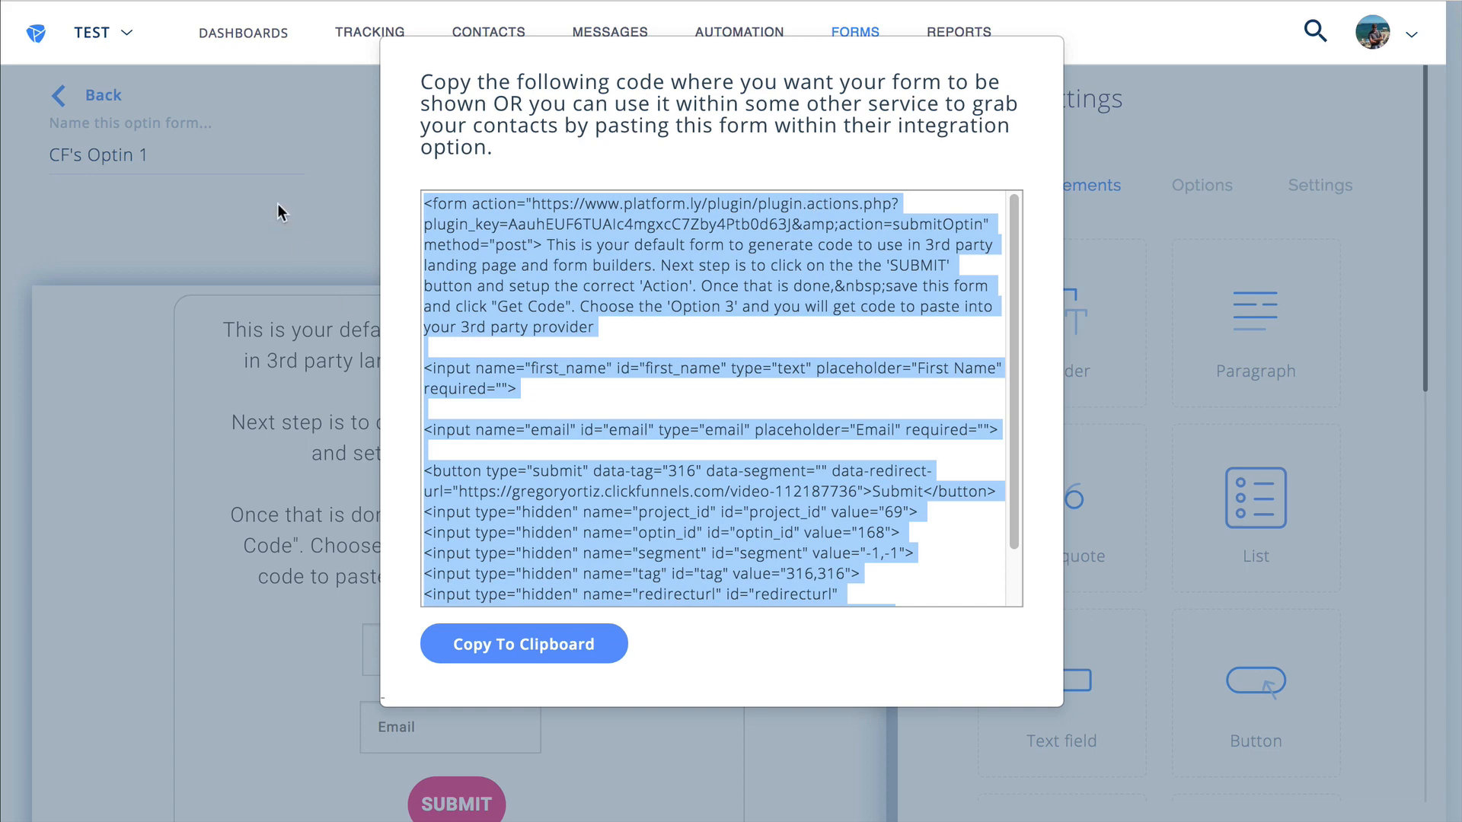
# - Return to Platformly, leave the form editor for the optin forms list, and check the statistics of CF's Optin 1
pyautogui.click(277, 204)
pyautogui.click(106, 98)
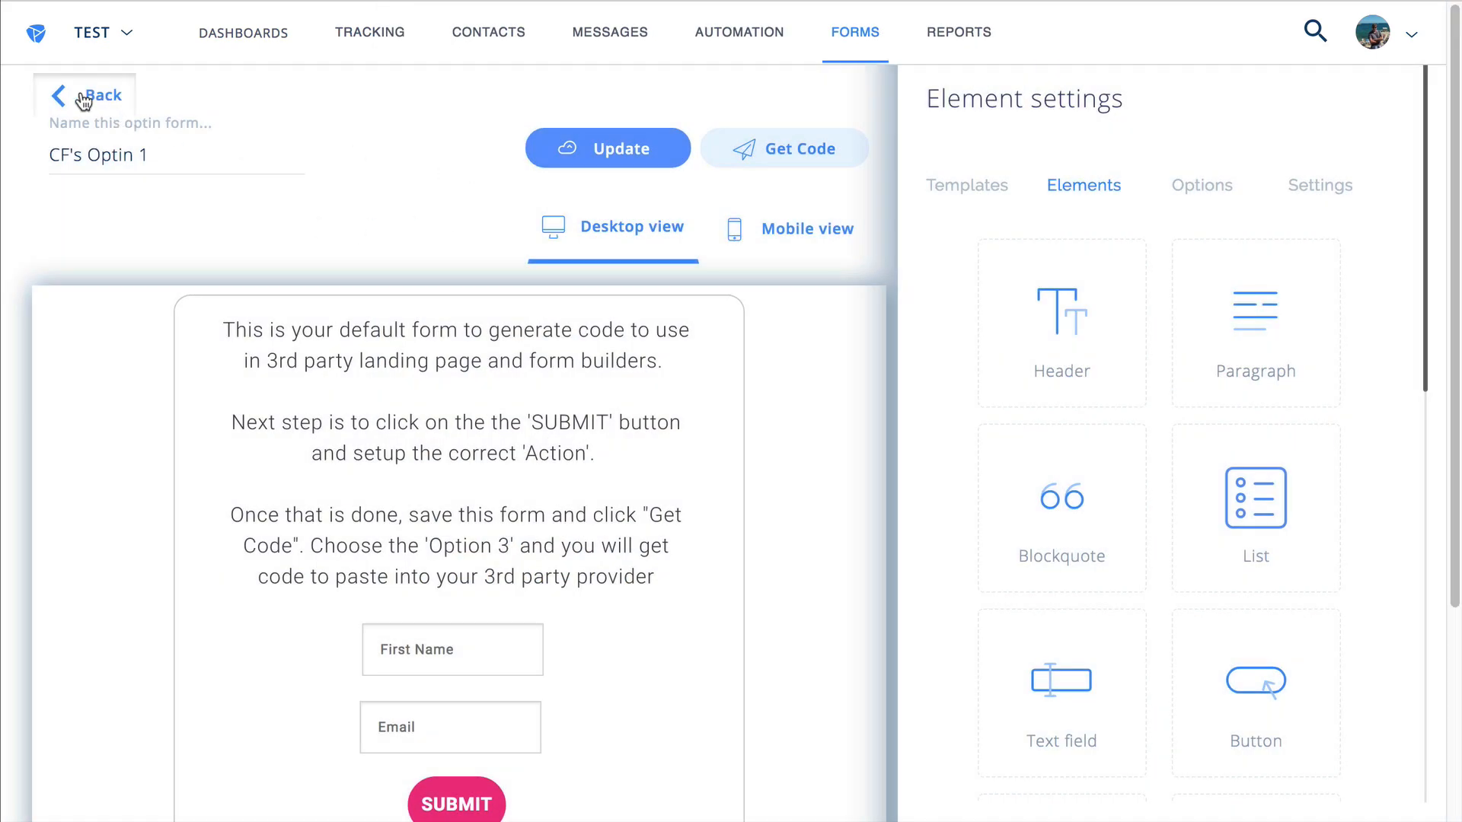
pyautogui.click(695, 400)
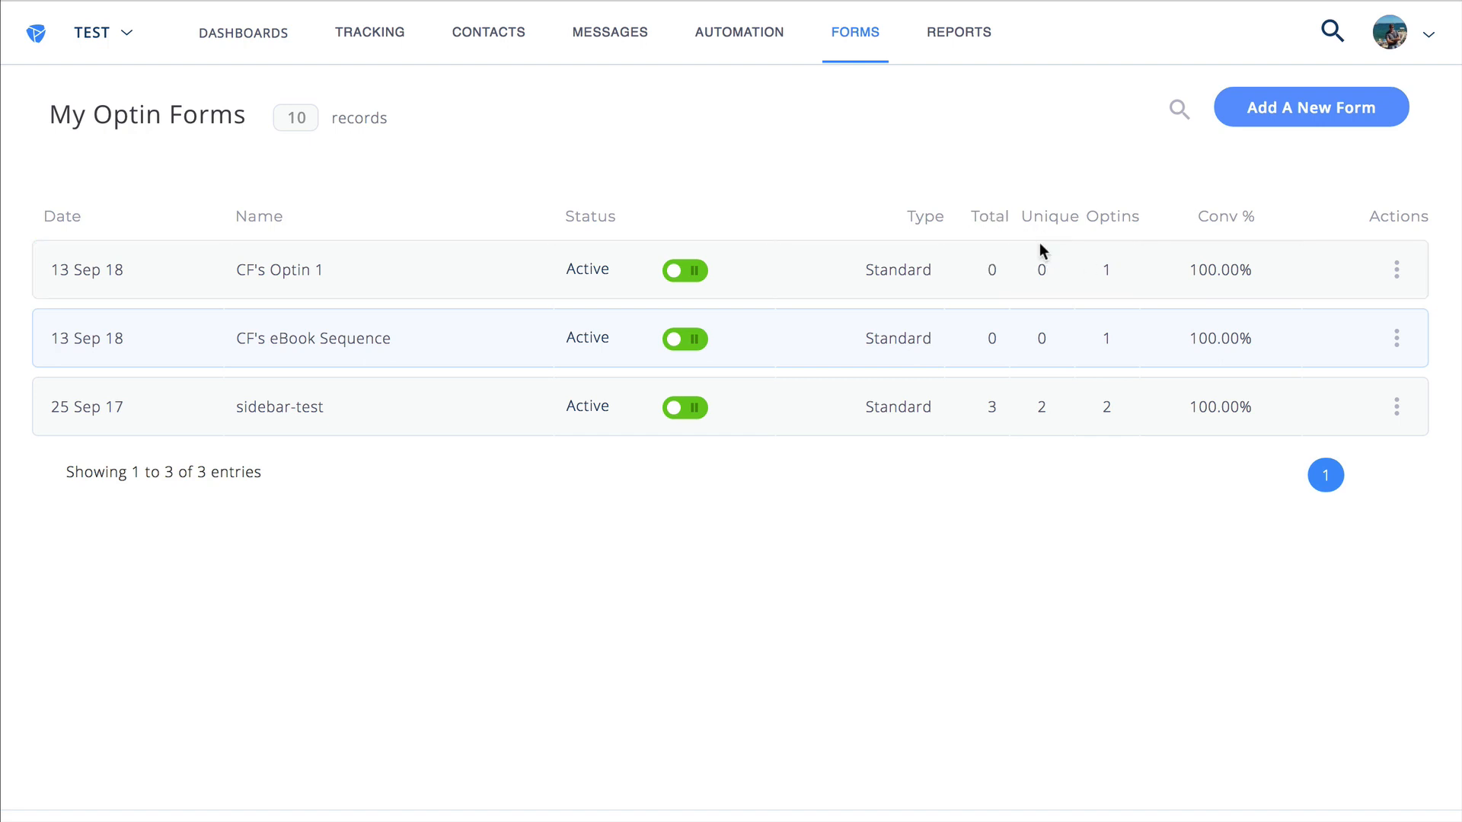
pyautogui.click(984, 268)
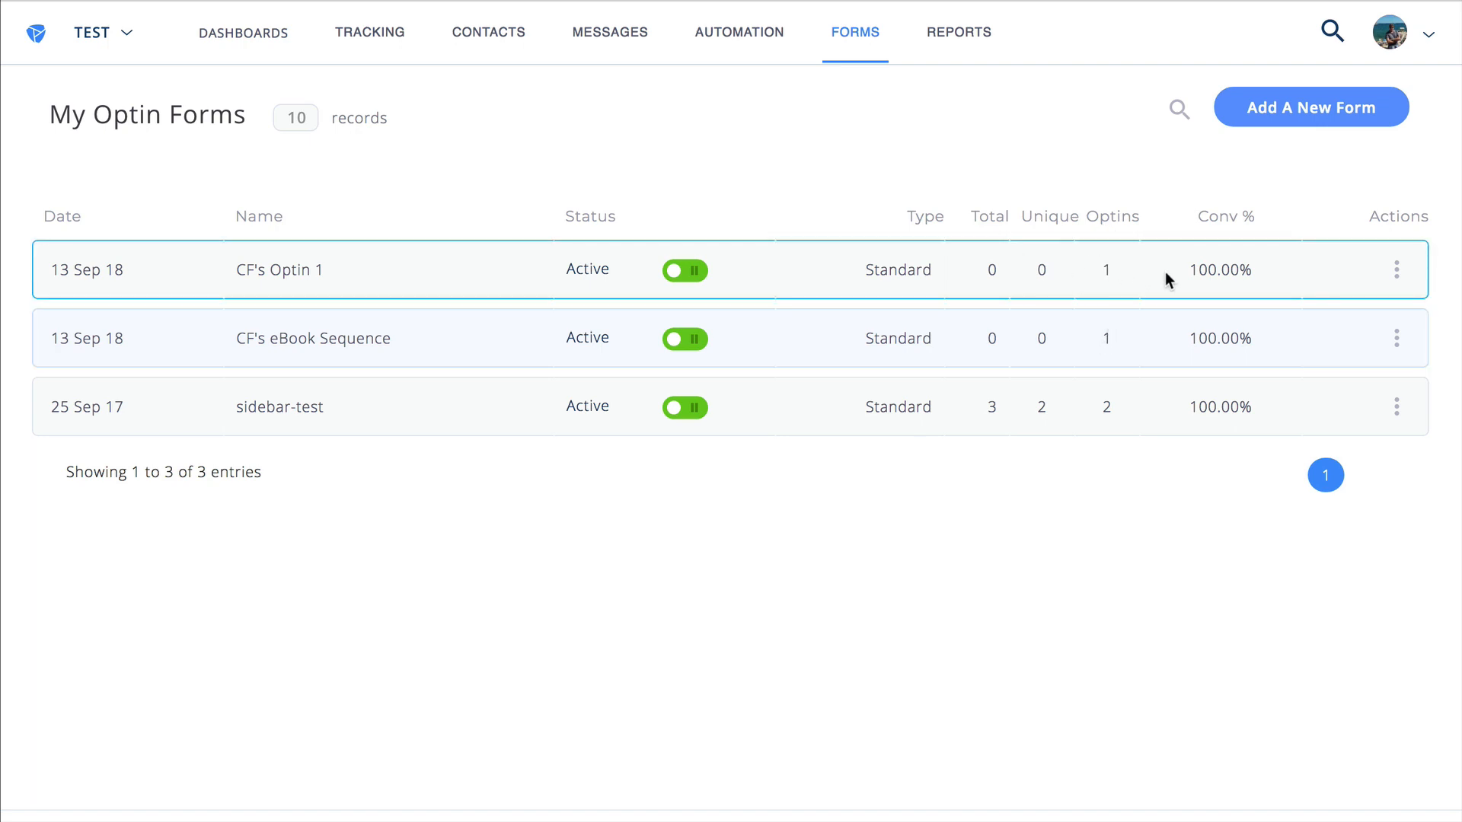
# - Open the contacts list and check the tag in the quick view of the testing222 contact
pyautogui.moveTo(495, 62)
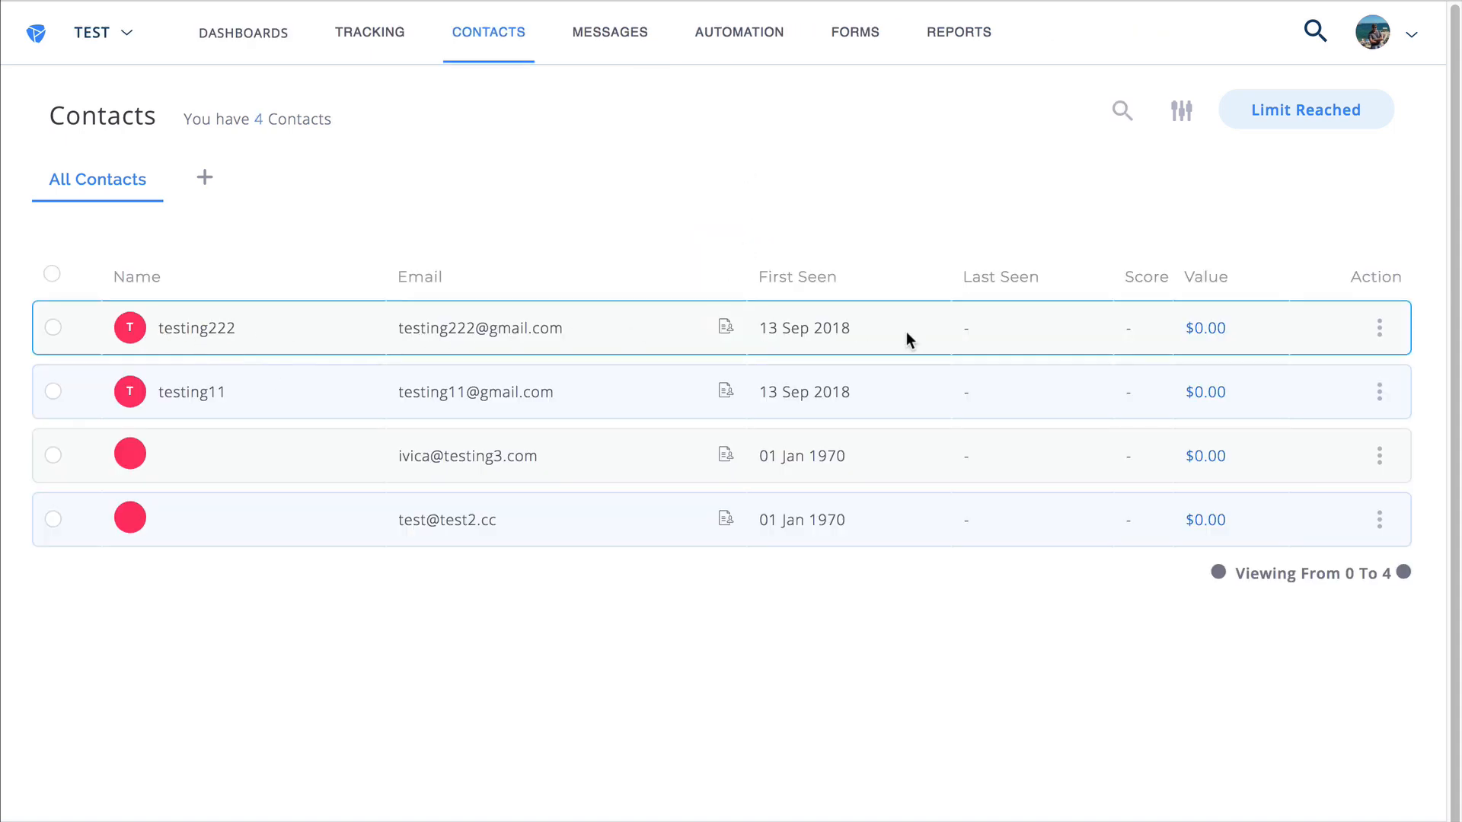
pyautogui.click(726, 332)
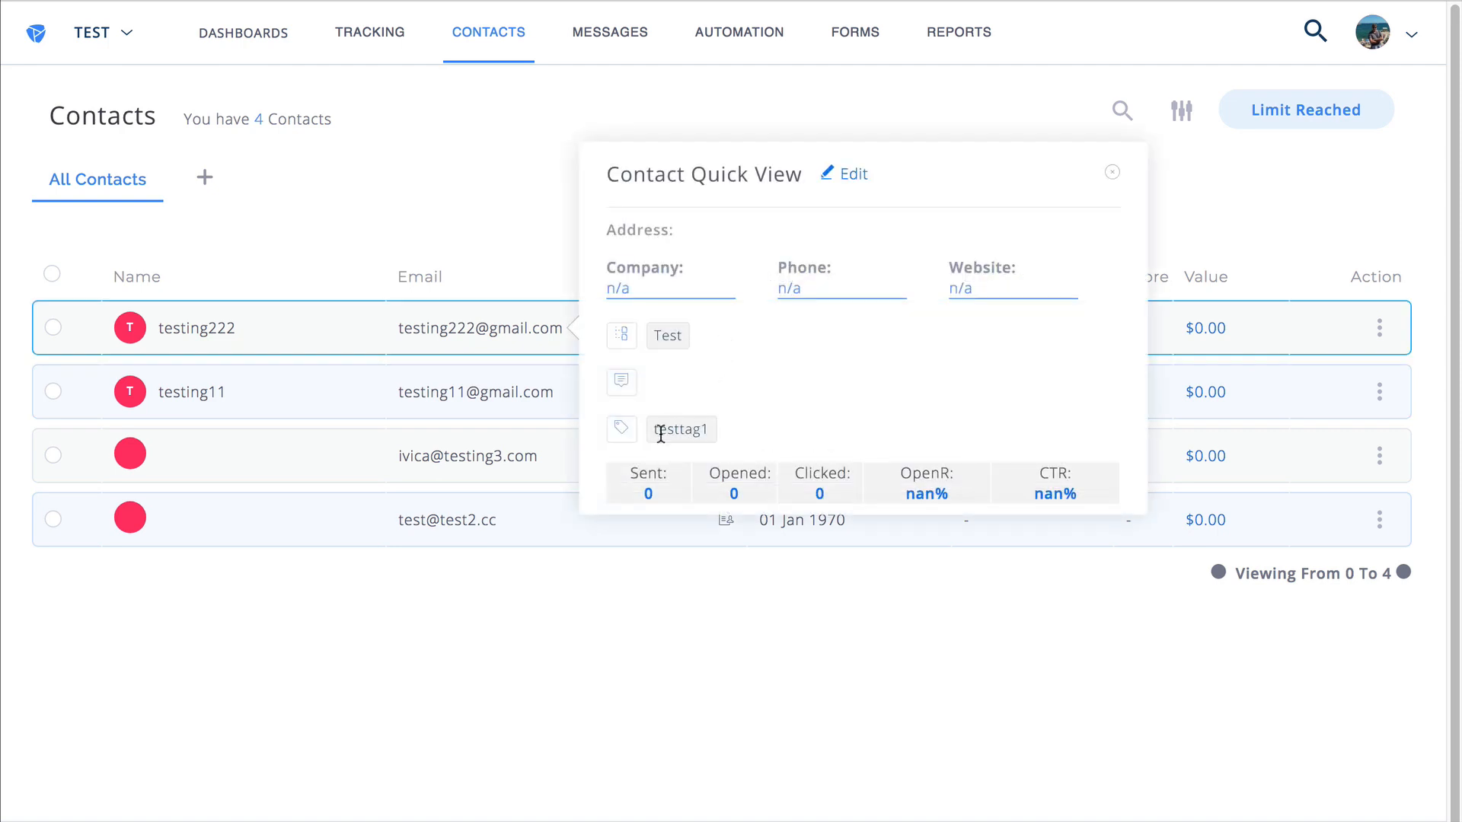
pyautogui.moveTo(654, 429); pyautogui.dragTo(708, 424)
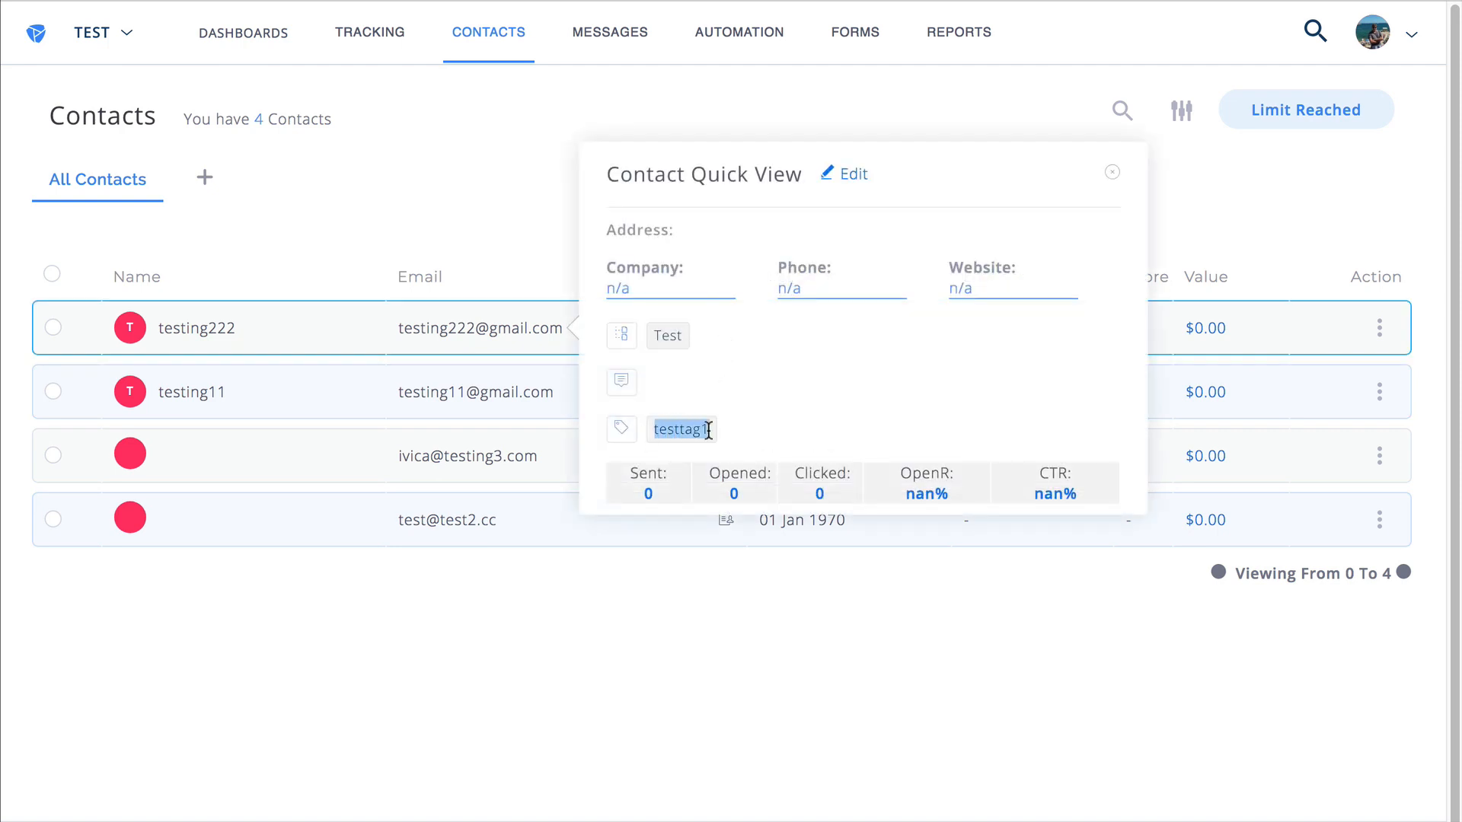
pyautogui.click(761, 425)
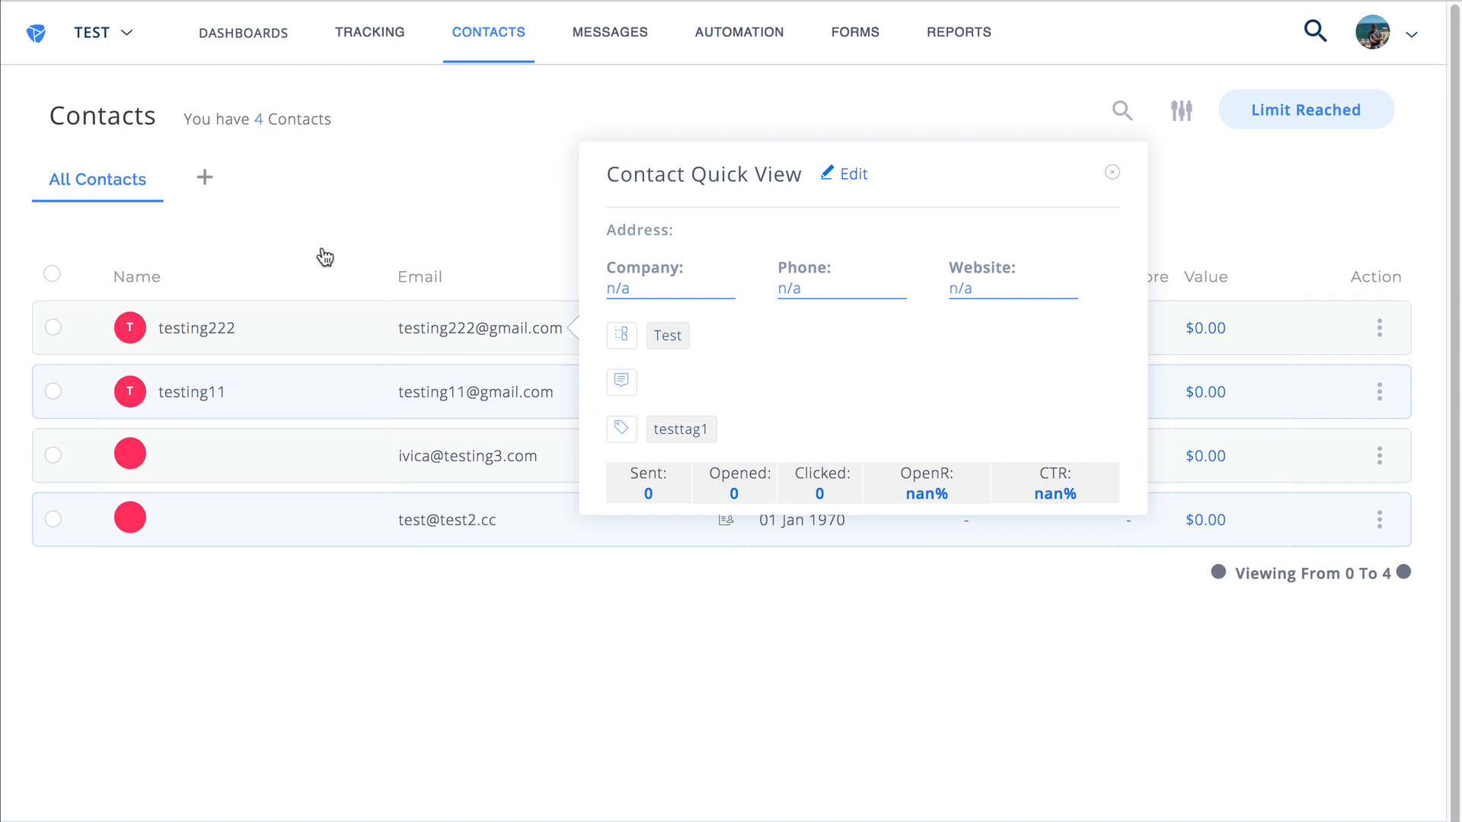